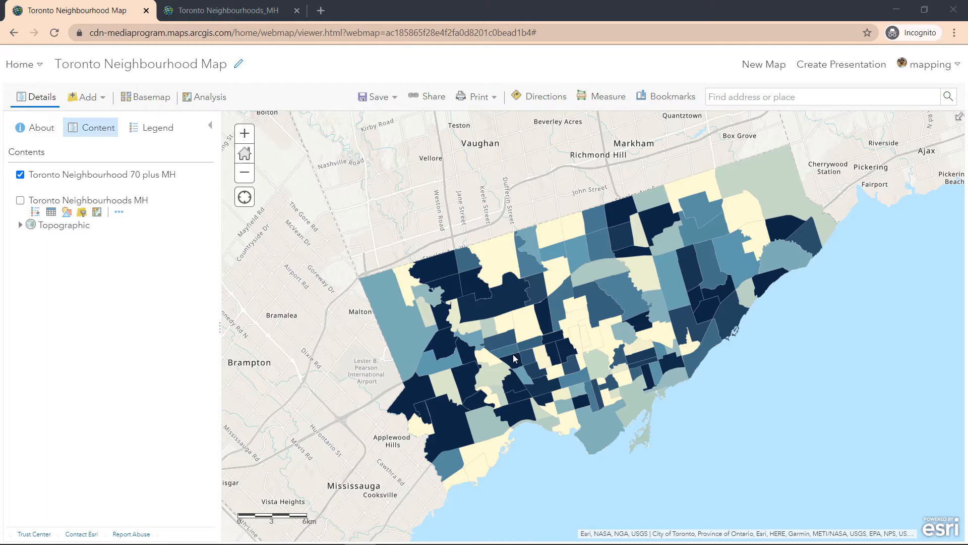
# Examine the 2019 population attributes of a west Toronto neighbourhood in the Toronto Neighbourhood 70 plus MH layer.
pyautogui.click(513, 354)
pyautogui.scroll(-3, 648, 357)
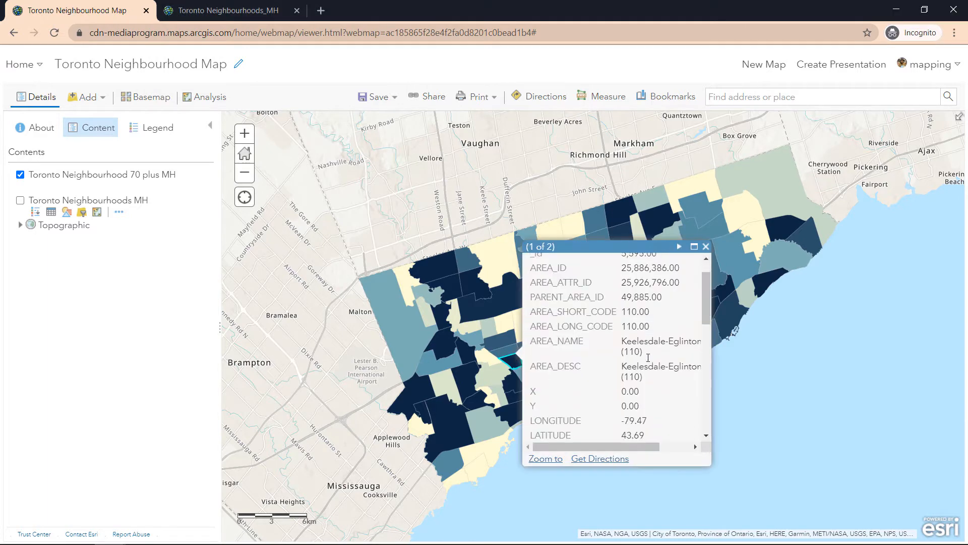
pyautogui.scroll(-5, 648, 358)
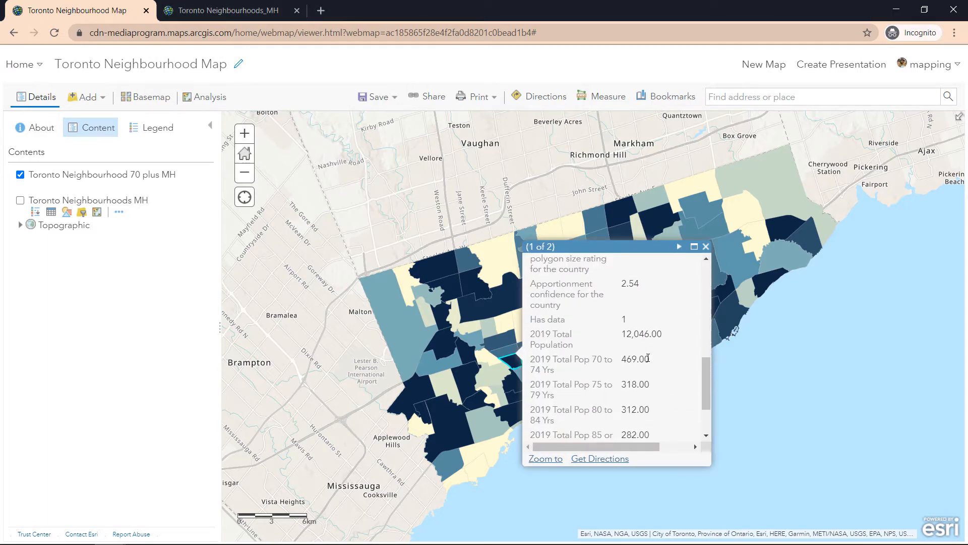
pyautogui.click(648, 357)
# Review the attributes available for styling the Toronto Neighbourhood 70 plus MH layer and exit without applying a style.
pyautogui.moveTo(79, 189)
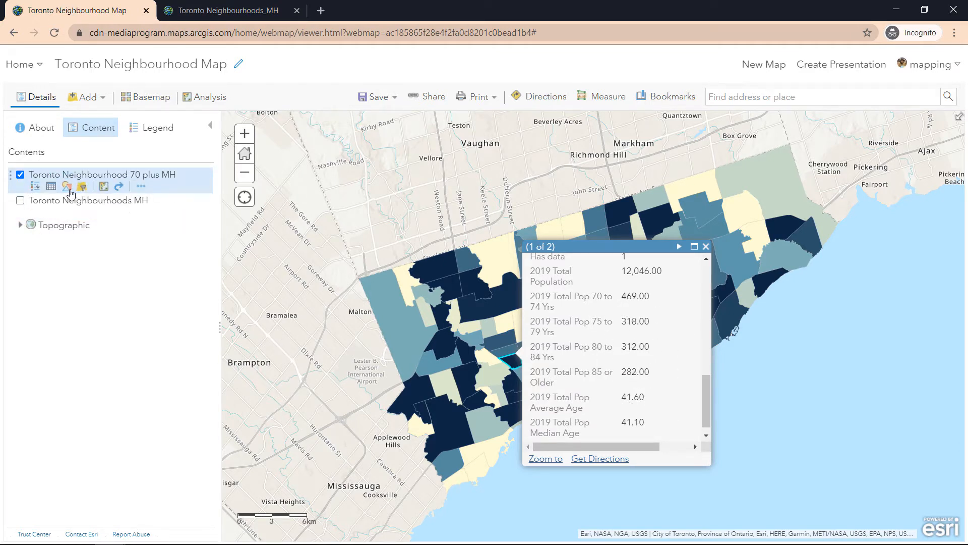
pyautogui.click(70, 190)
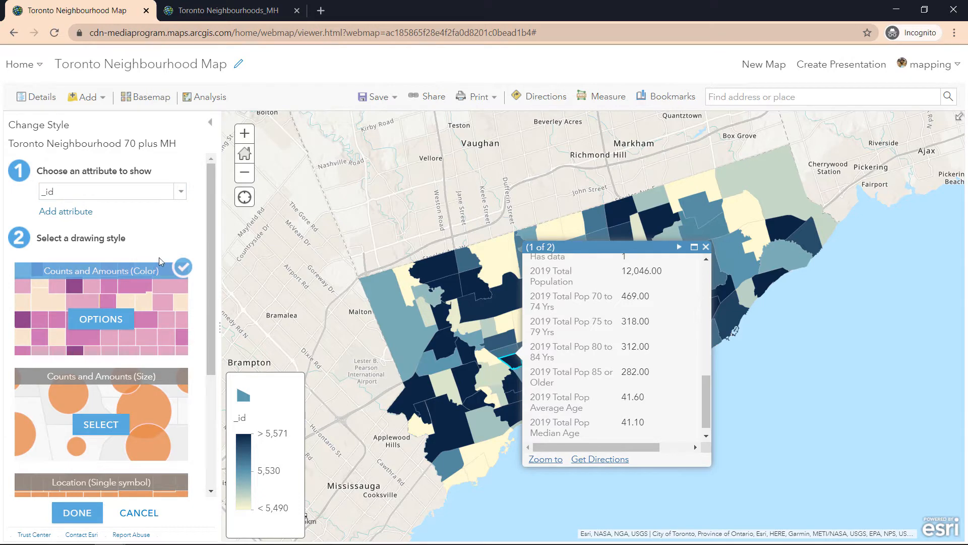
pyautogui.click(149, 194)
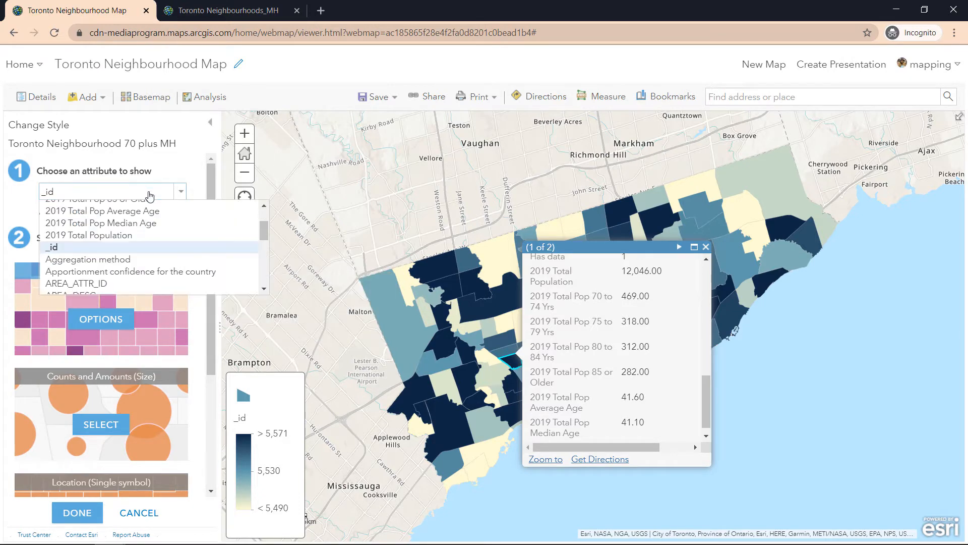
pyautogui.scroll(3, 147, 243)
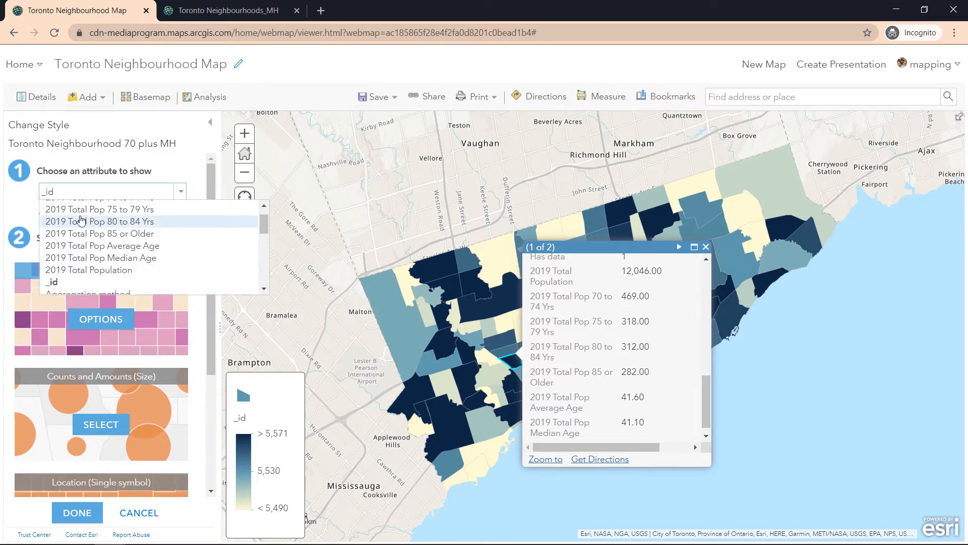
pyautogui.click(22, 216)
pyautogui.click(81, 195)
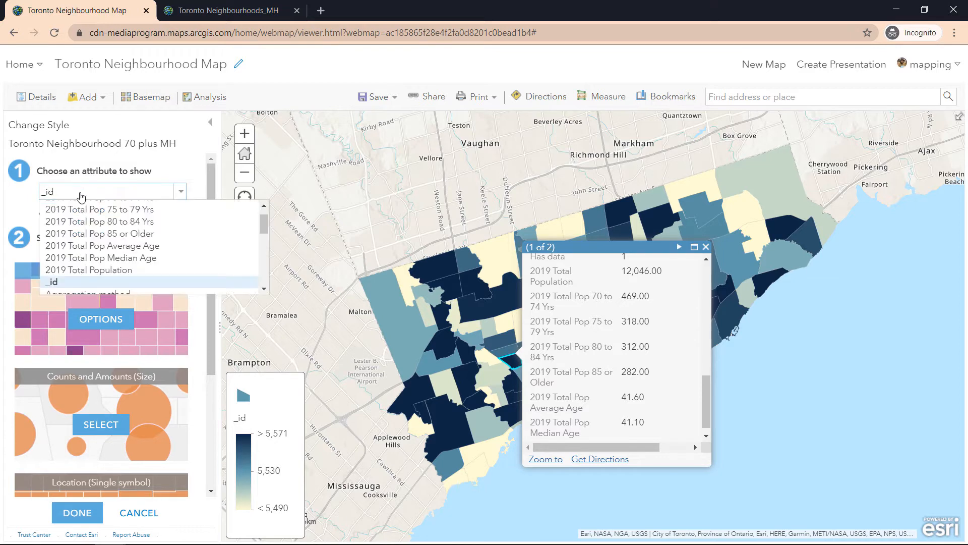
pyautogui.click(20, 201)
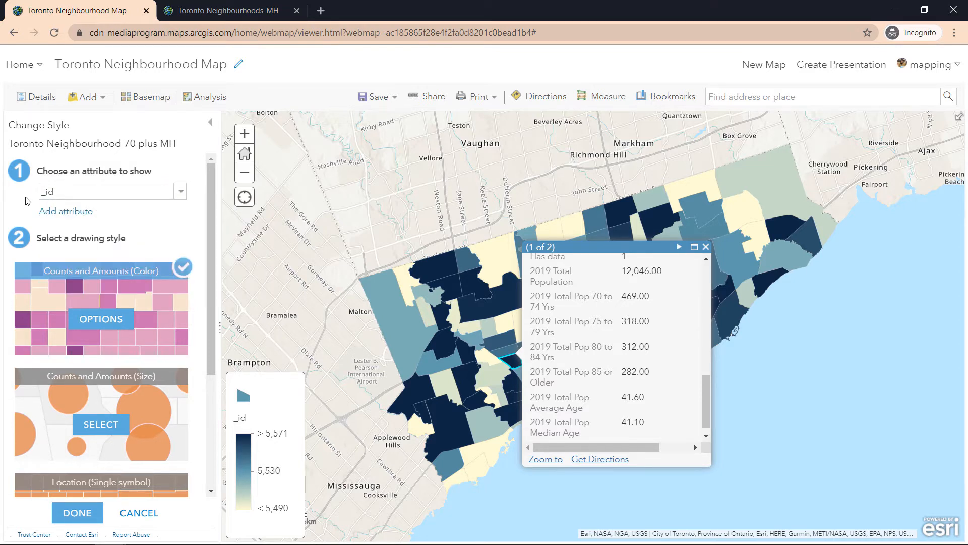
pyautogui.click(138, 512)
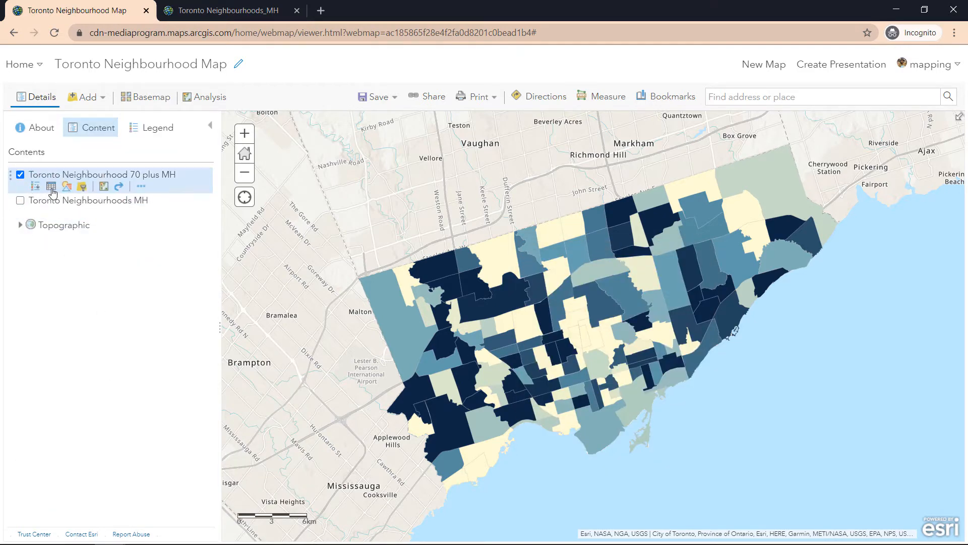
# Look through the rows and columns of the Toronto Neighbourhood 70 plus MH layer's attribute table.
pyautogui.click(52, 188)
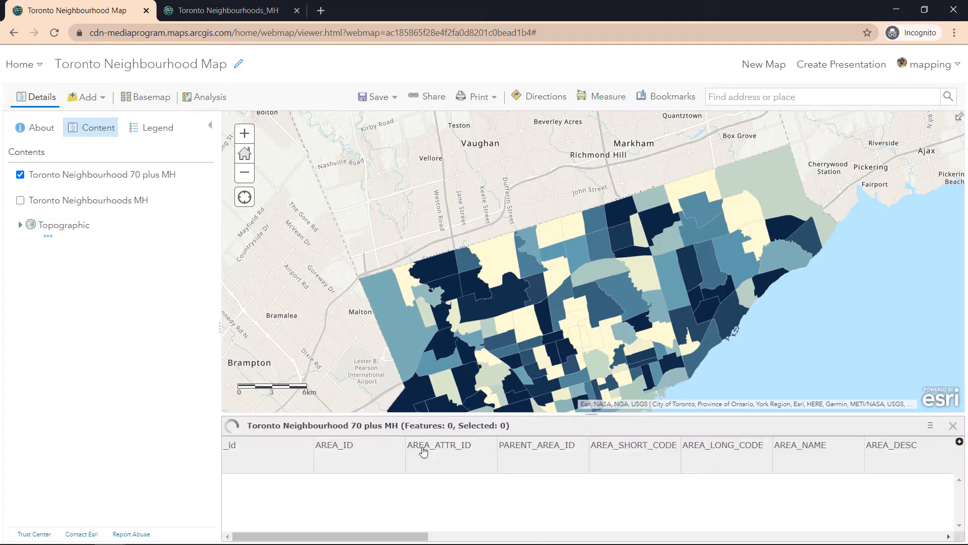
pyautogui.moveTo(393, 540); pyautogui.dragTo(635, 536)
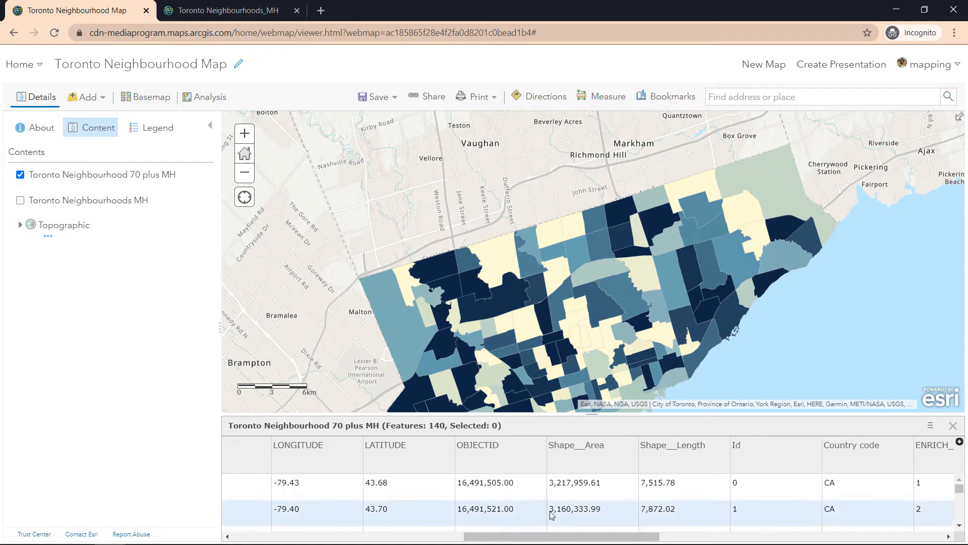
pyautogui.scroll(-3, 489, 510)
pyautogui.moveTo(486, 541); pyautogui.dragTo(370, 538)
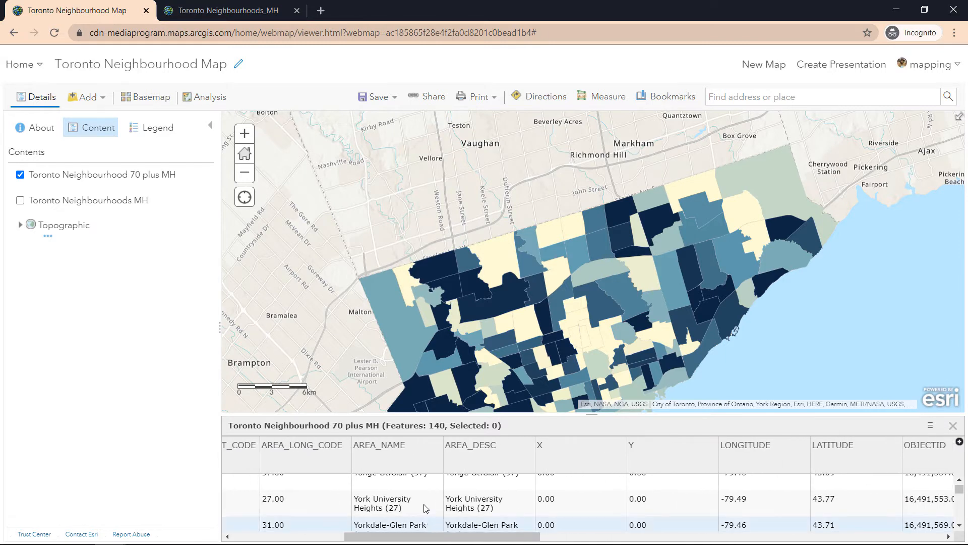
# Start a new custom expression as the attribute for styling the Toronto Neighbourhood 70 plus MH layer.
pyautogui.moveTo(59, 208)
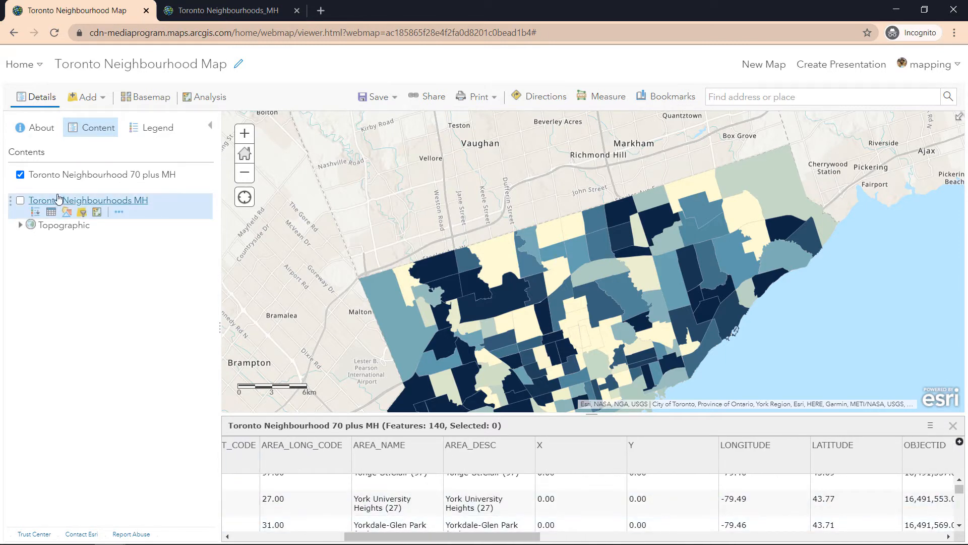
pyautogui.click(67, 190)
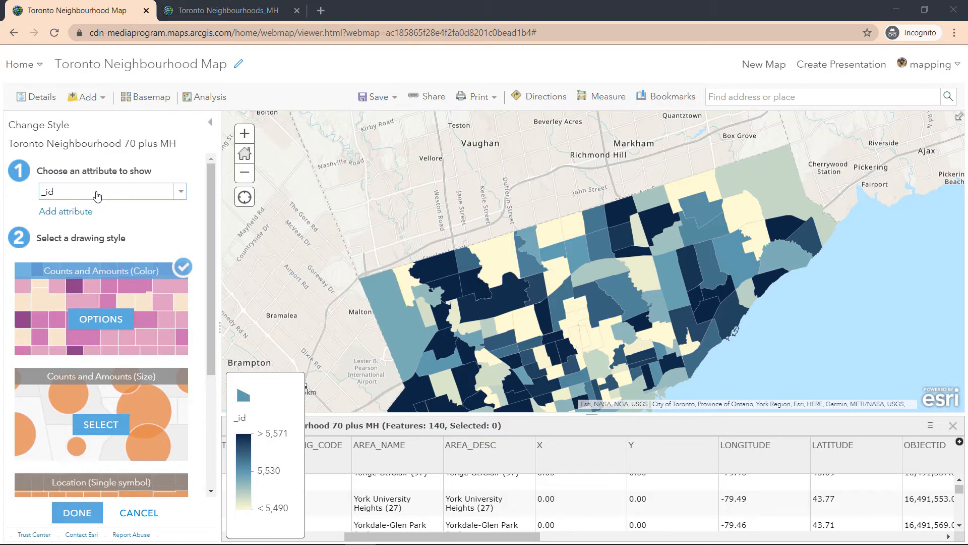
pyautogui.click(181, 194)
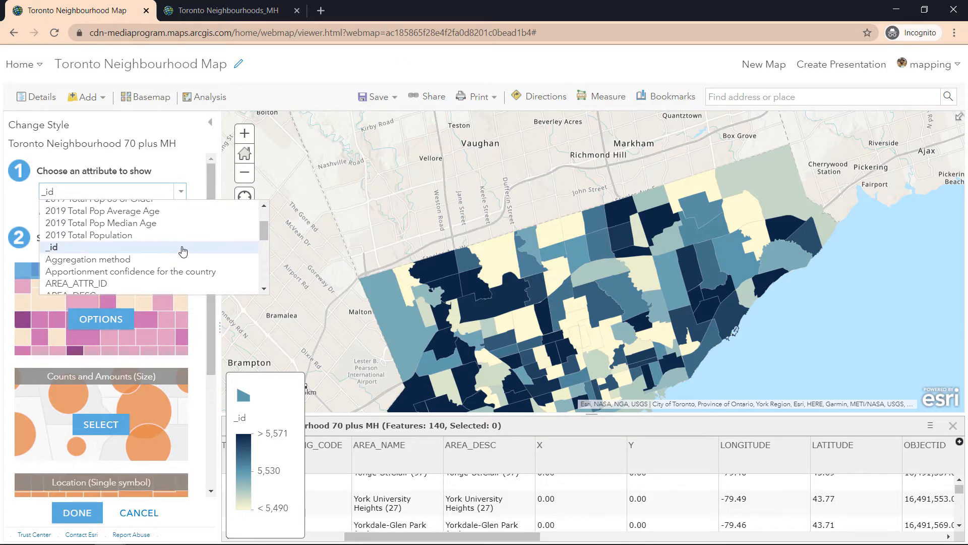
pyautogui.scroll(-5, 183, 251)
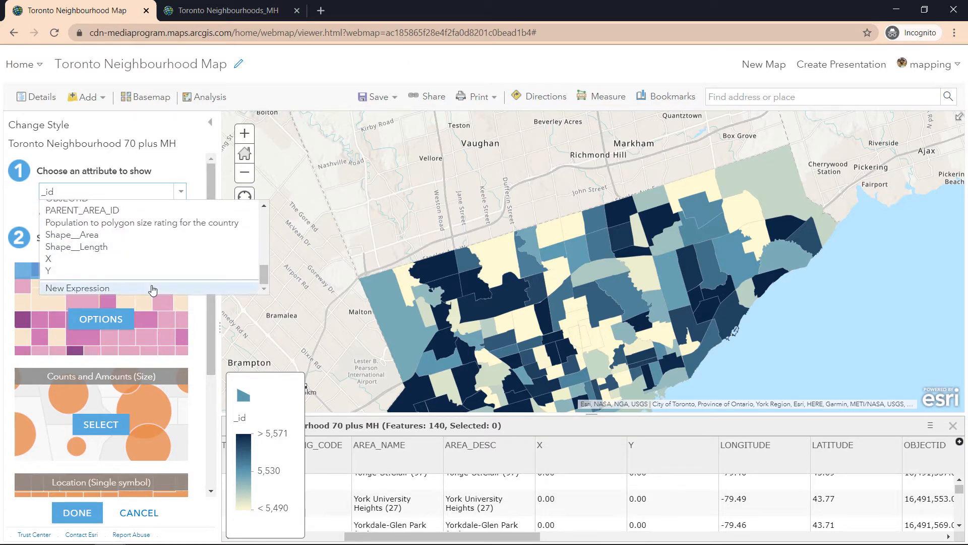
pyautogui.click(152, 288)
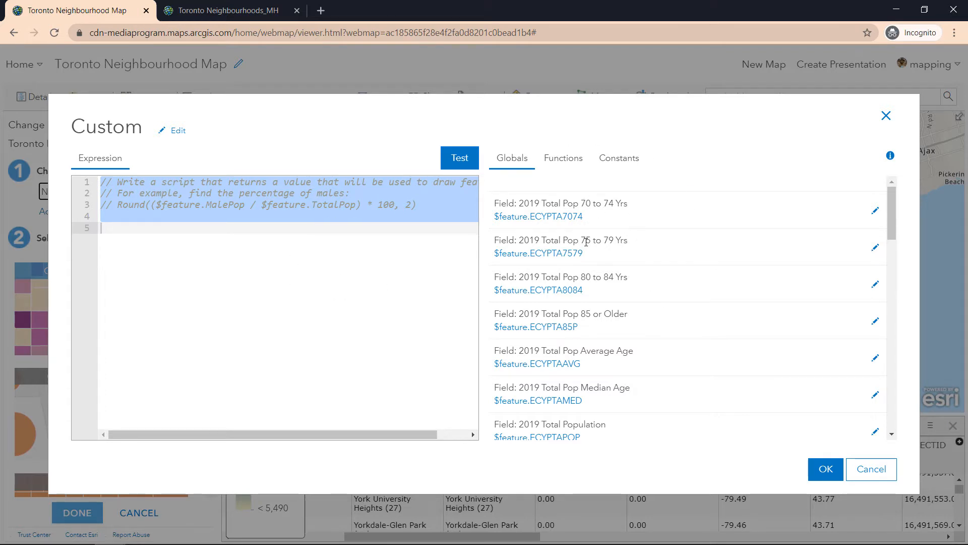
# Browse the global field variables and the functions available for the custom expression.
pyautogui.scroll(-6, 584, 227)
pyautogui.scroll(-3, 583, 256)
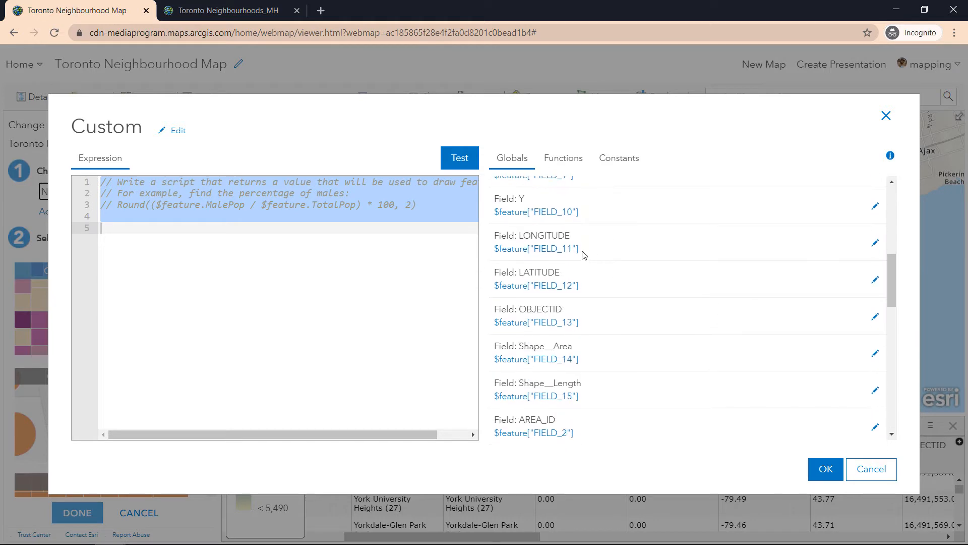
pyautogui.click(579, 161)
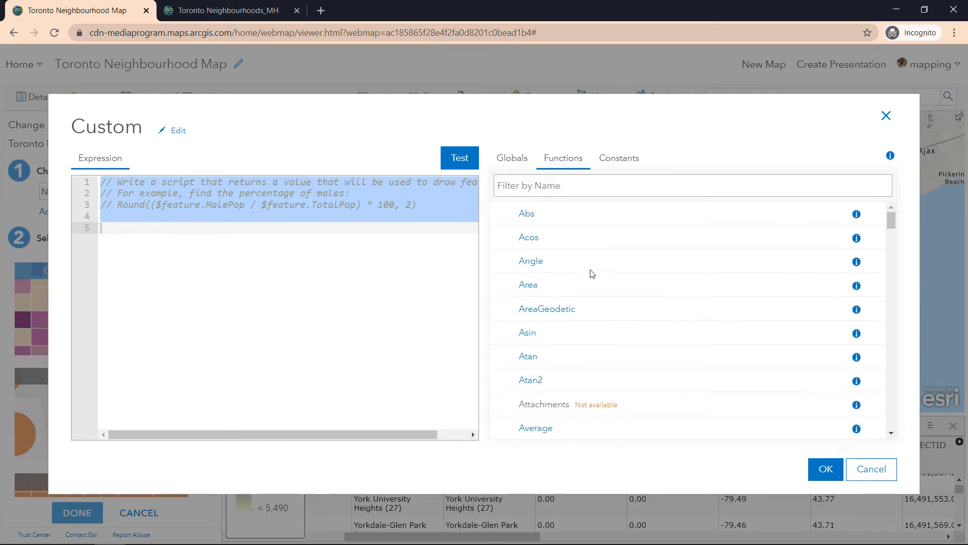
pyautogui.click(366, 300)
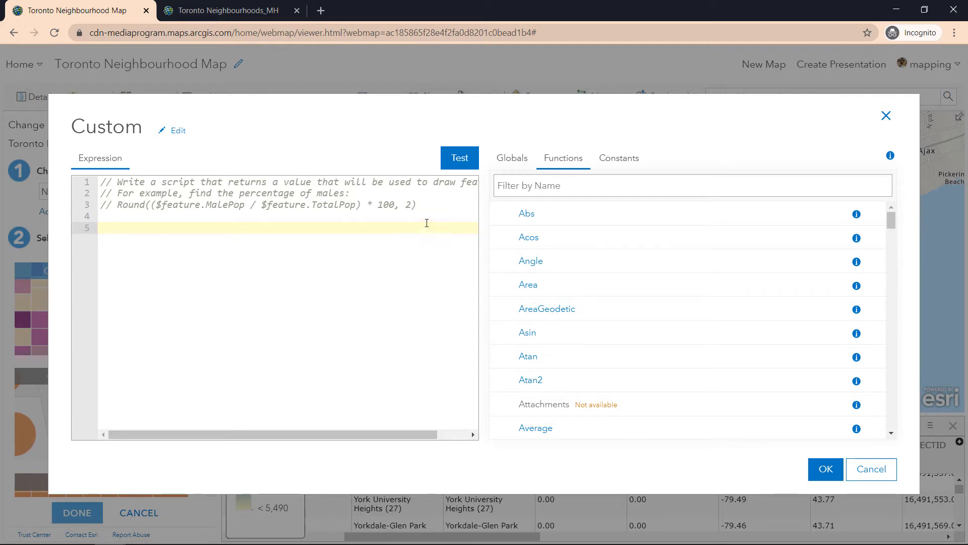
# Build the sum $feature.ECYPTA7074 + $feature.ECYPTA7579 + $feature.ECYPTA8084 + $feature.ECYPTA85P in the custom expression.
pyautogui.click(508, 164)
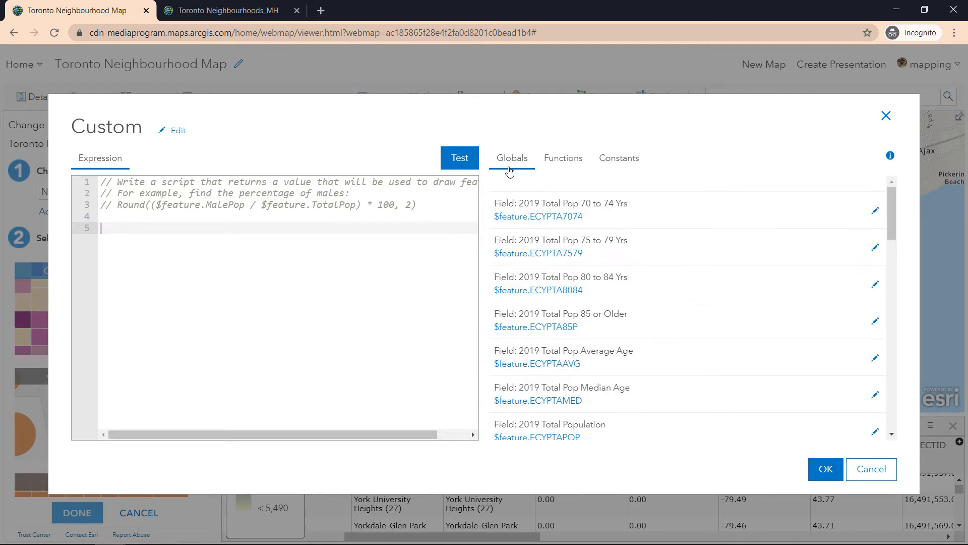
pyautogui.click(549, 218)
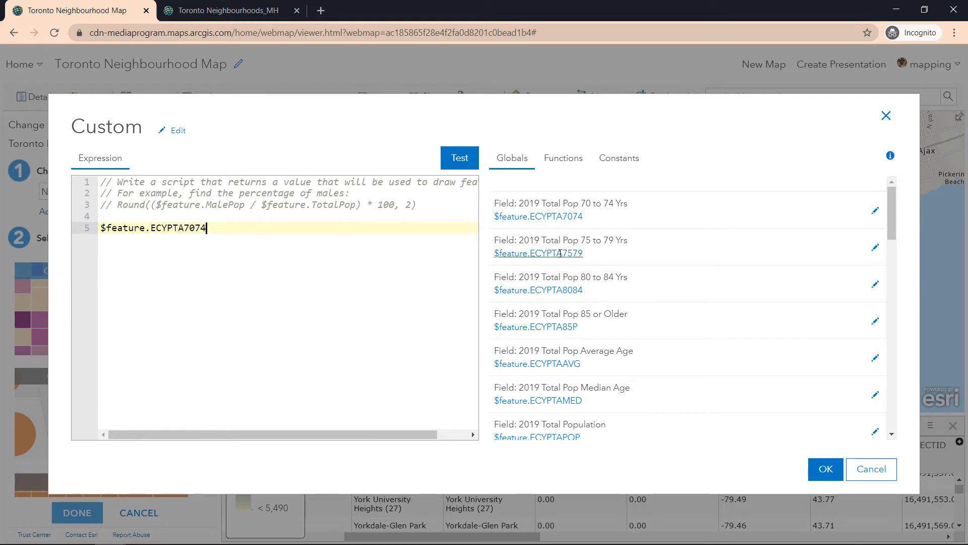
pyautogui.write('+')
pyautogui.click(561, 253)
pyautogui.write('+')
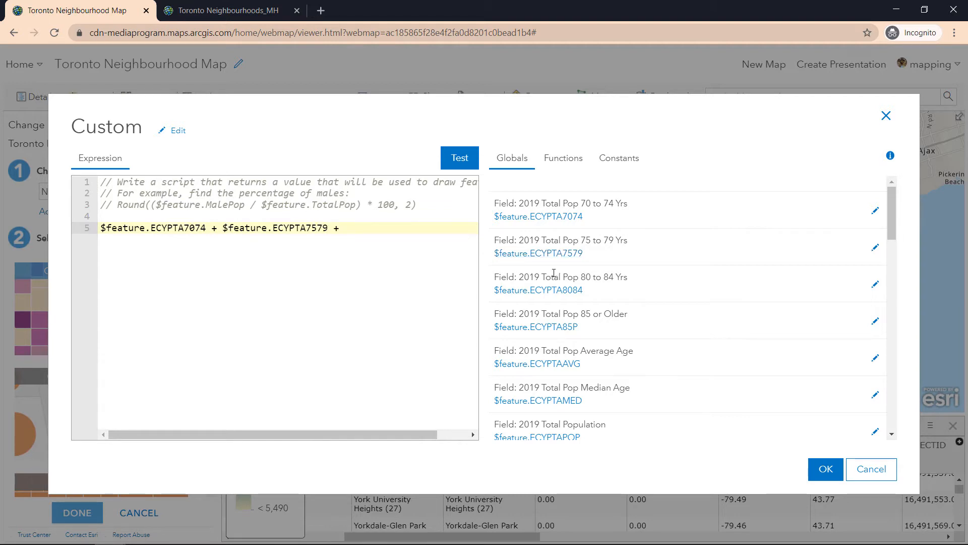
pyautogui.click(553, 291)
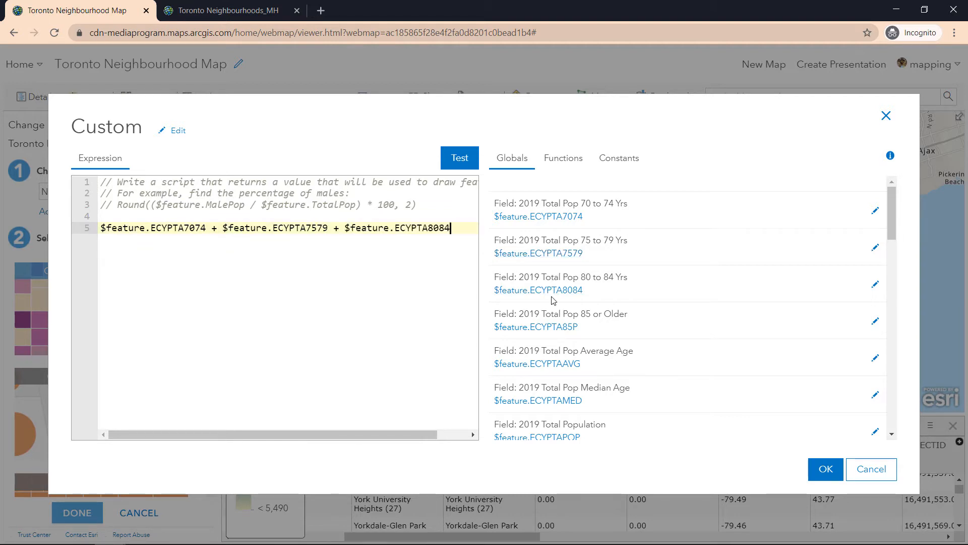
pyautogui.write('+')
pyautogui.click(554, 327)
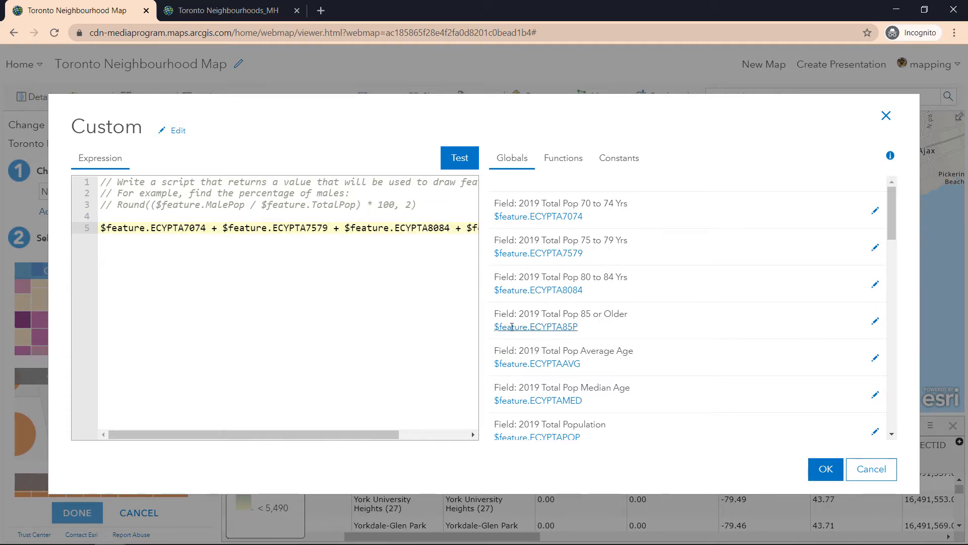
# Enclose the sum of the four age-group fields in parentheses.
pyautogui.moveTo(298, 435); pyautogui.dragTo(398, 443)
pyautogui.click(468, 238)
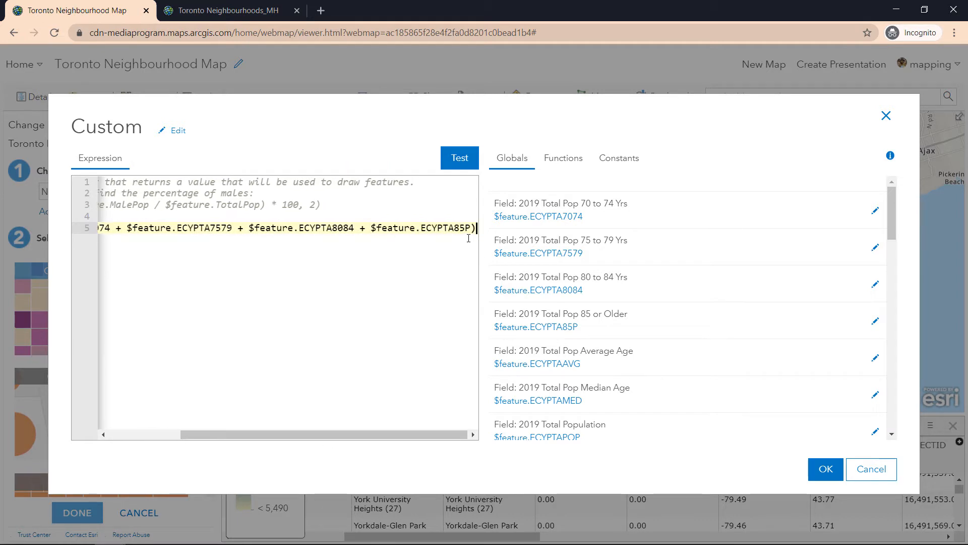
pyautogui.press('Home')
pyautogui.write('(')
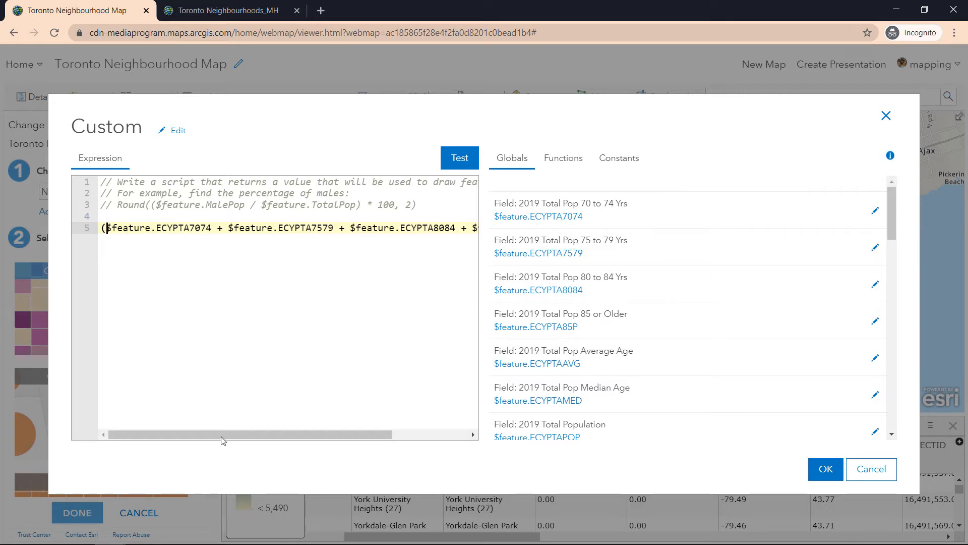
# Divide the parenthesized age-group sum by the 2019 Total Population field, $feature.ECYPTAPOP.
pyautogui.moveTo(220, 436); pyautogui.dragTo(352, 429)
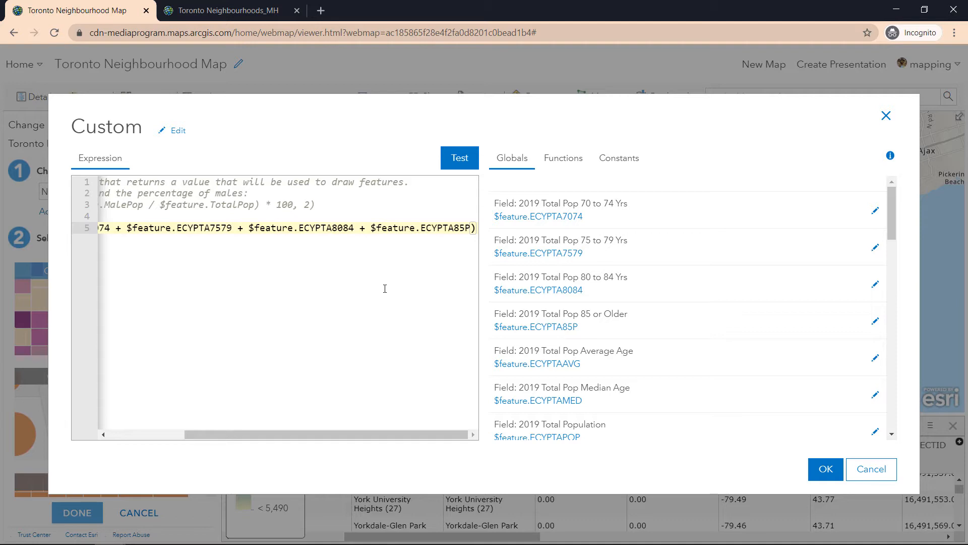
pyautogui.moveTo(476, 228); pyautogui.dragTo(61, 234)
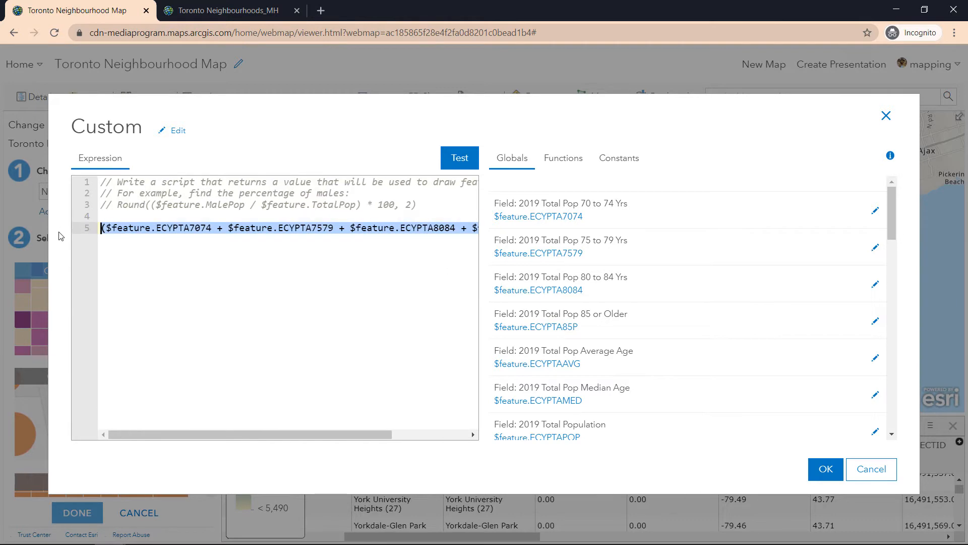
pyautogui.click(167, 243)
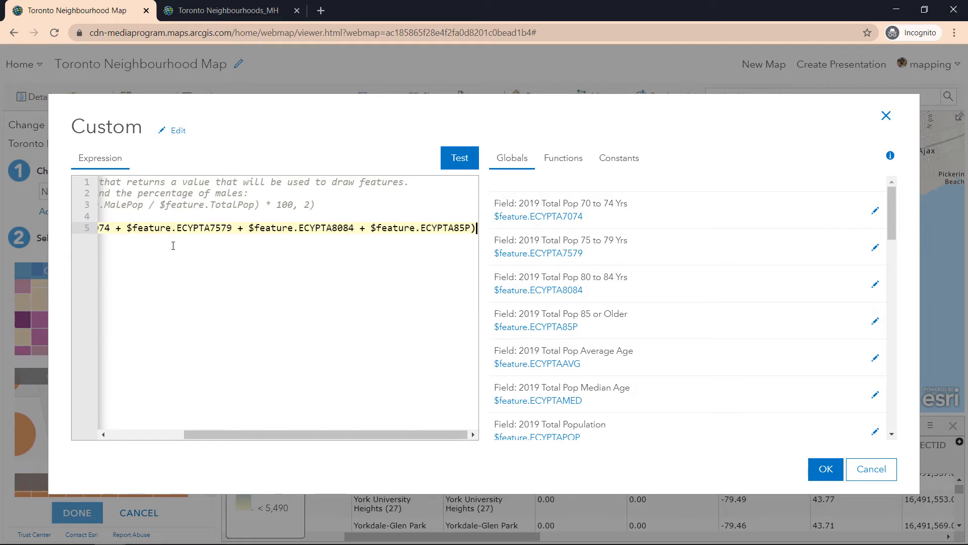
pyautogui.write('/')
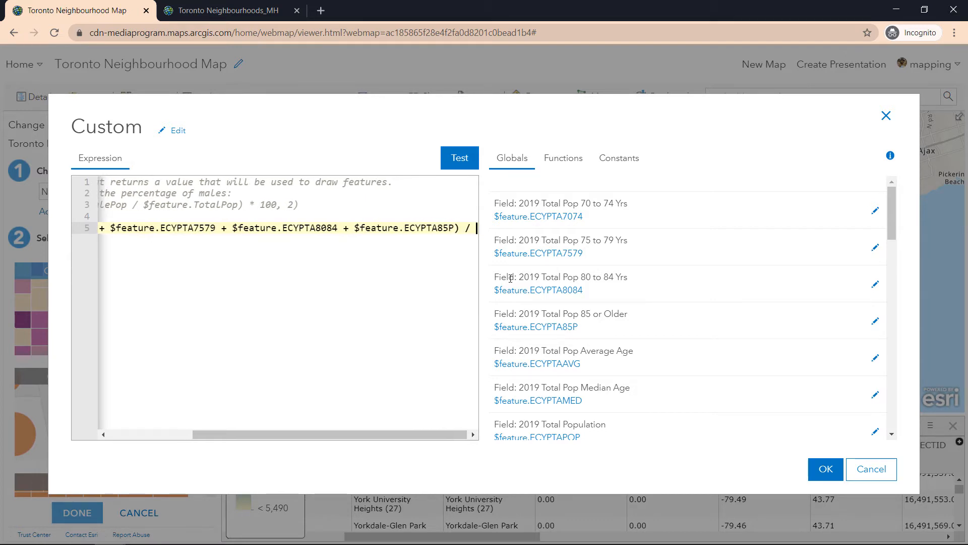
pyautogui.scroll(-2, 681, 361)
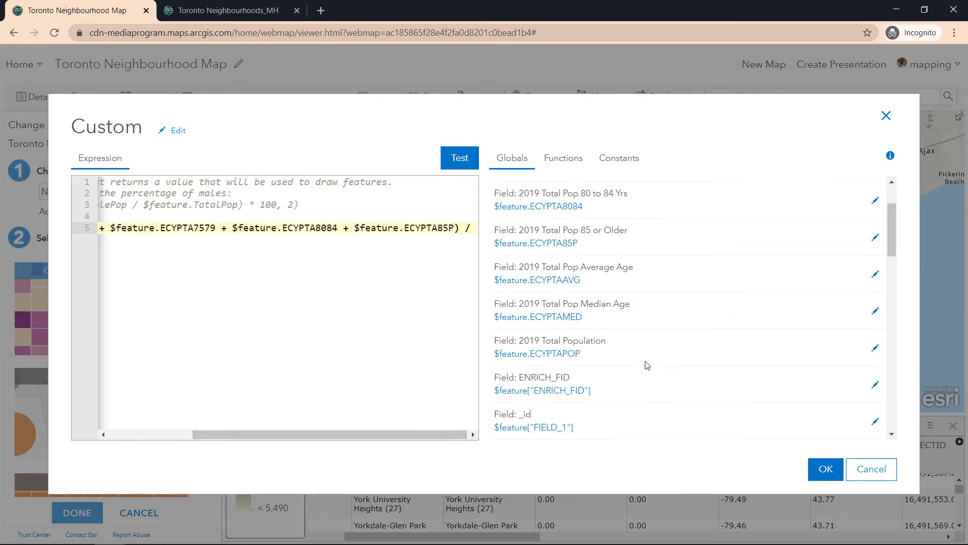
pyautogui.click(564, 353)
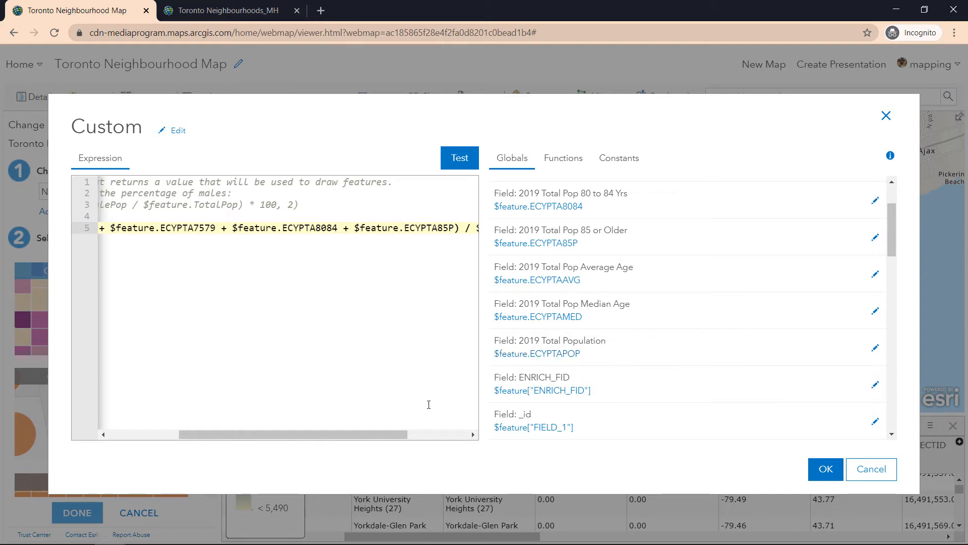
pyautogui.moveTo(407, 435); pyautogui.dragTo(467, 437)
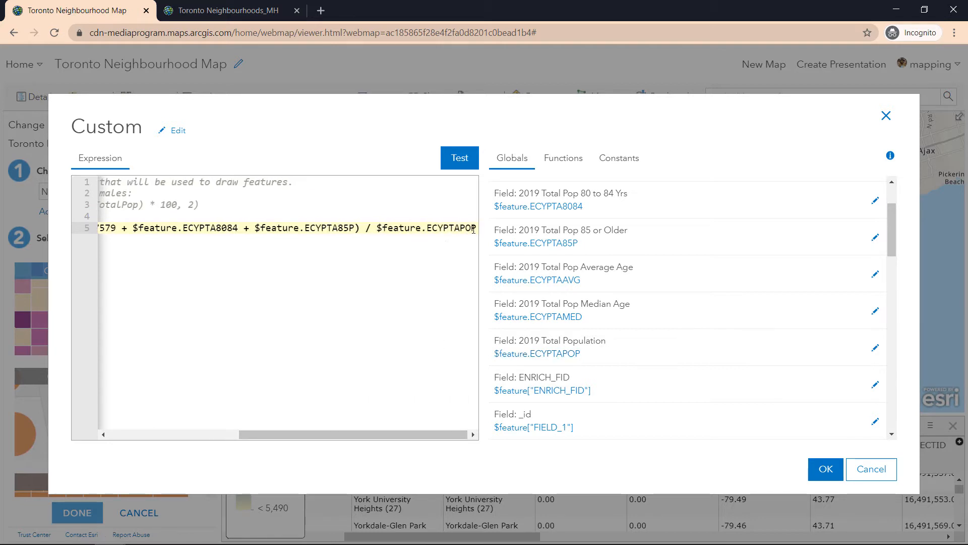
# Enclose the whole division in an outer pair of parentheses and multiply it by 100 in the custom expression.
pyautogui.write(')')
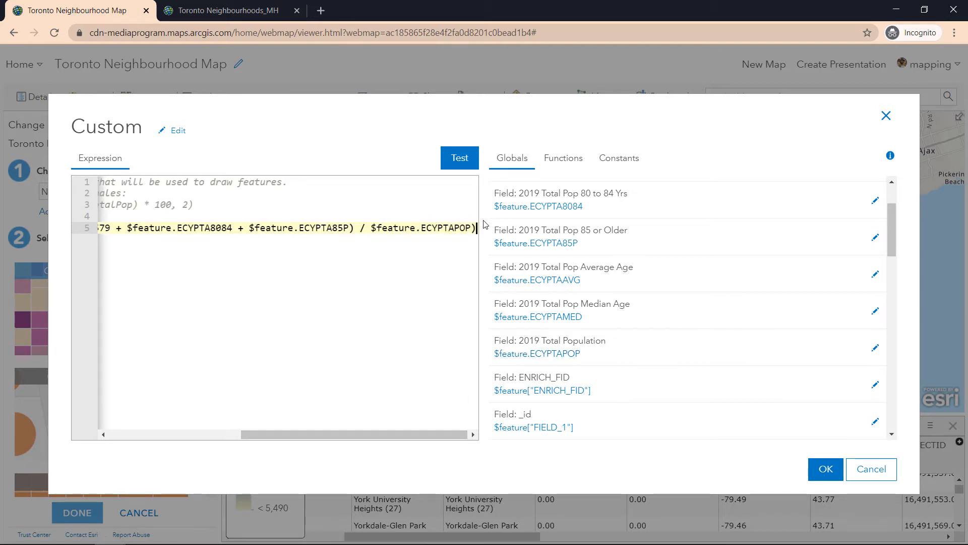
pyautogui.press('Home')
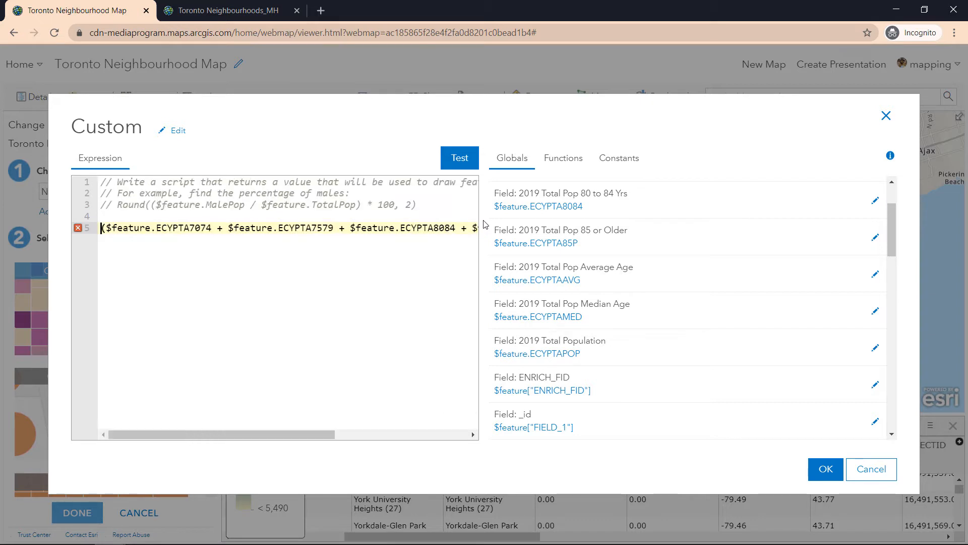
pyautogui.write('(')
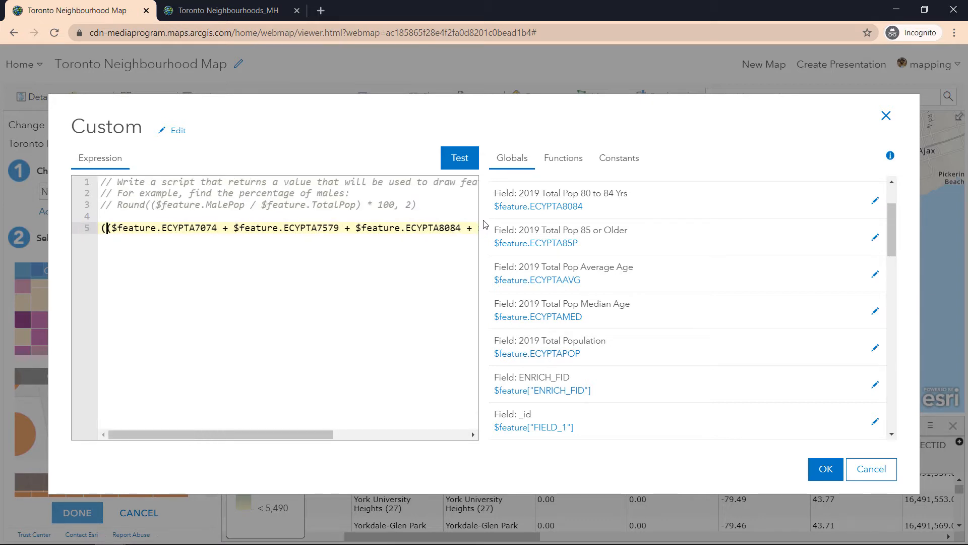
pyautogui.press('BackSpace')
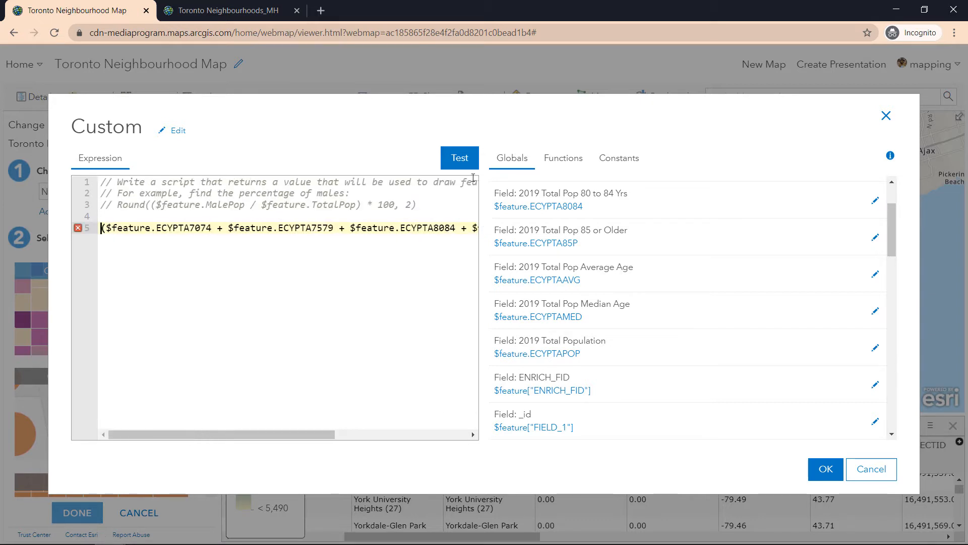
pyautogui.moveTo(80, 232)
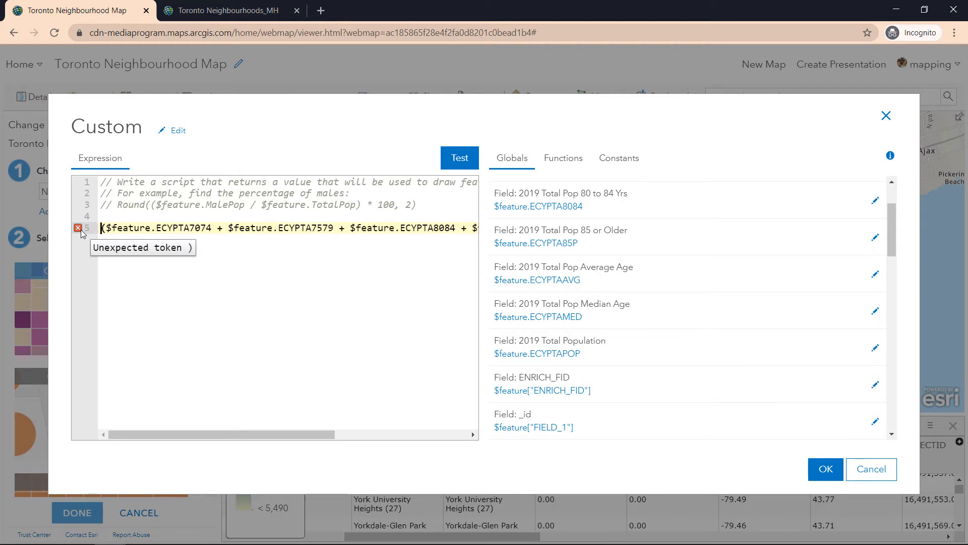
pyautogui.write('(')
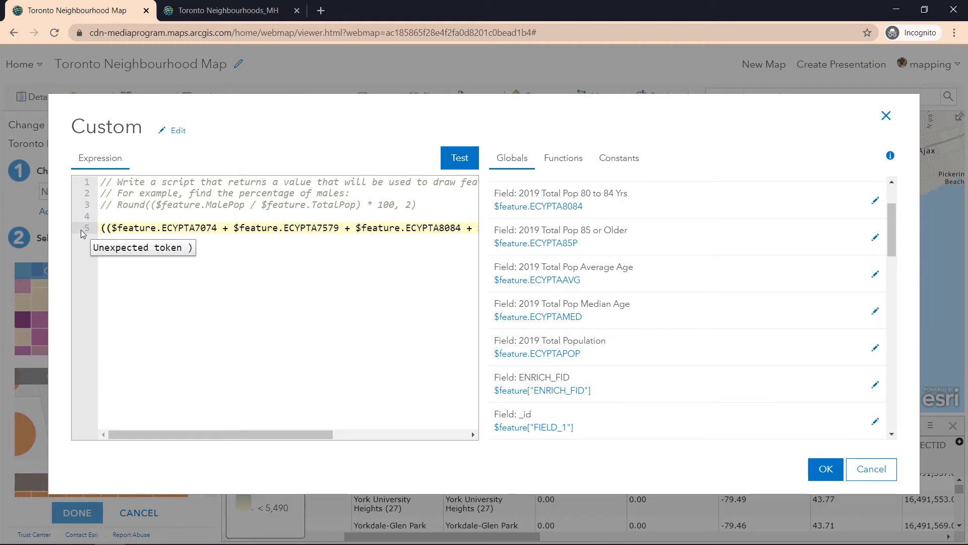
pyautogui.press('End')
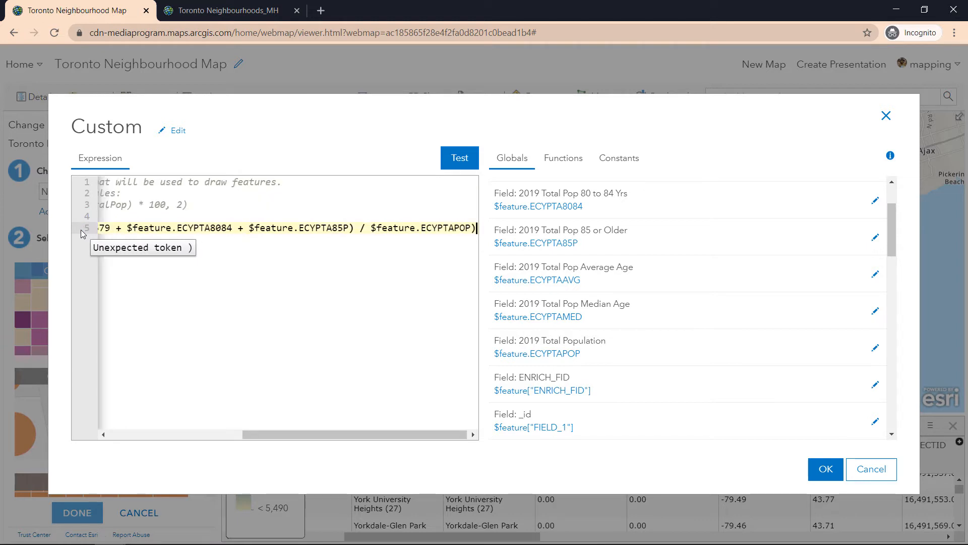
pyautogui.write('*100')
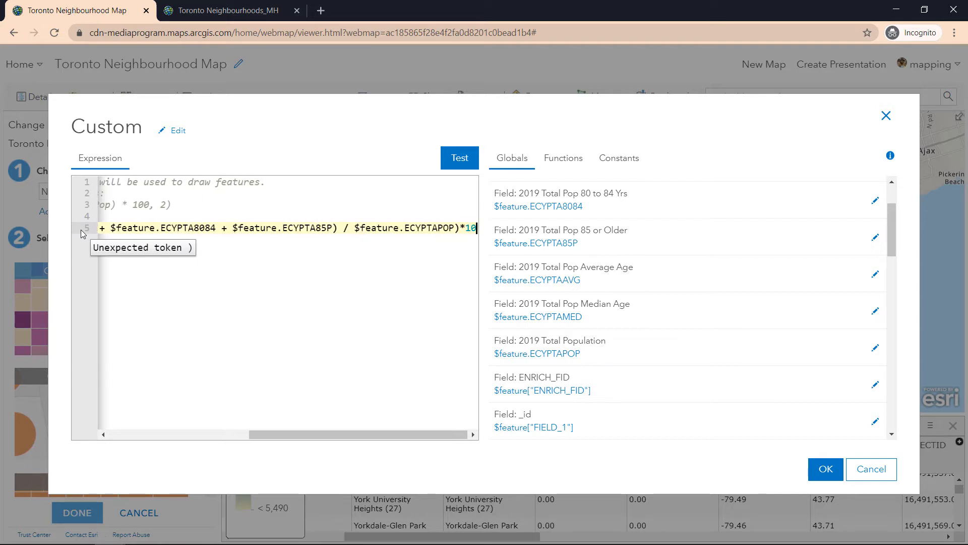
# Test the custom expression, check its result value, and accept the expression as the attribute to show.
pyautogui.click(466, 163)
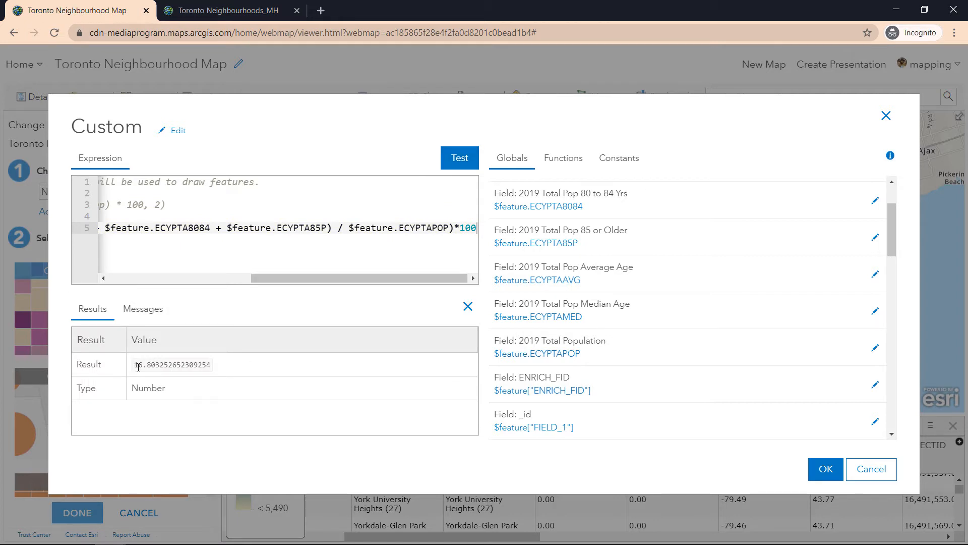
pyautogui.moveTo(134, 367); pyautogui.dragTo(215, 370)
pyautogui.click(225, 373)
pyautogui.click(831, 471)
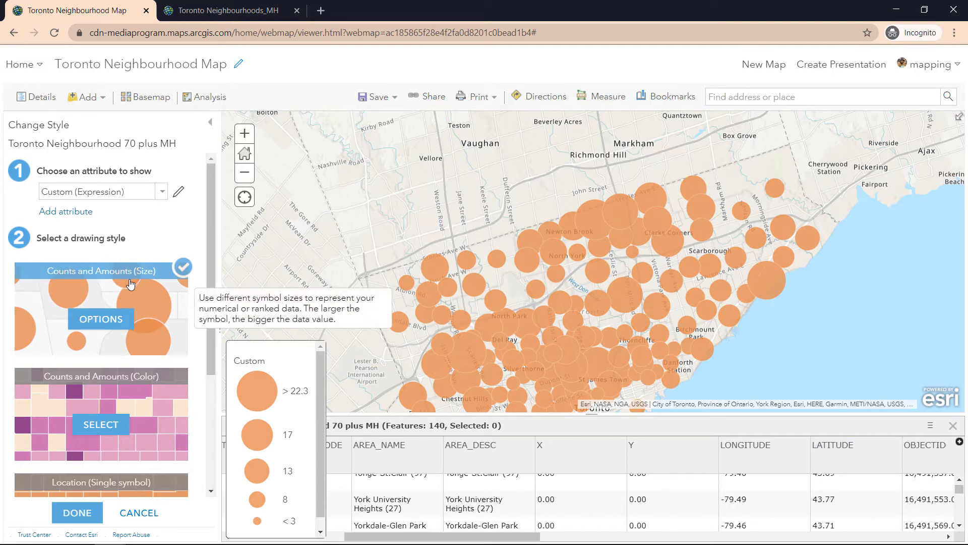
# Apply the Counts and Amounts (Color) drawing style to the layer and inspect all of Toronto on the map.
pyautogui.scroll(-1, 153, 308)
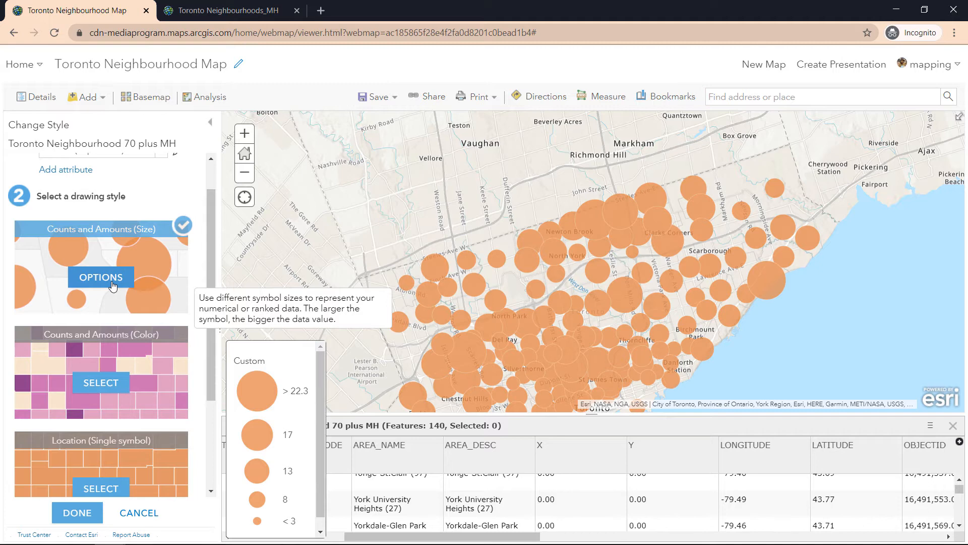
pyautogui.click(117, 390)
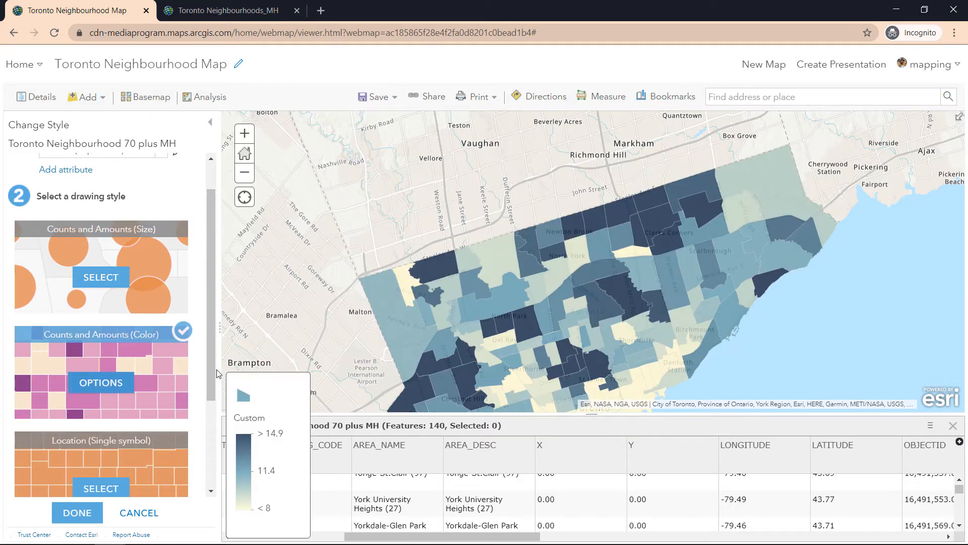
pyautogui.moveTo(373, 316); pyautogui.dragTo(345, 255)
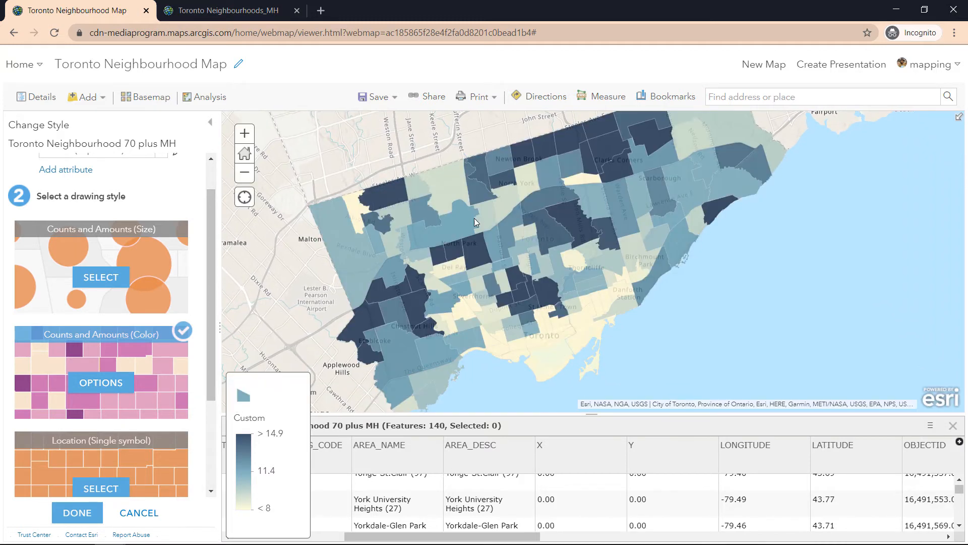
pyautogui.click(525, 294)
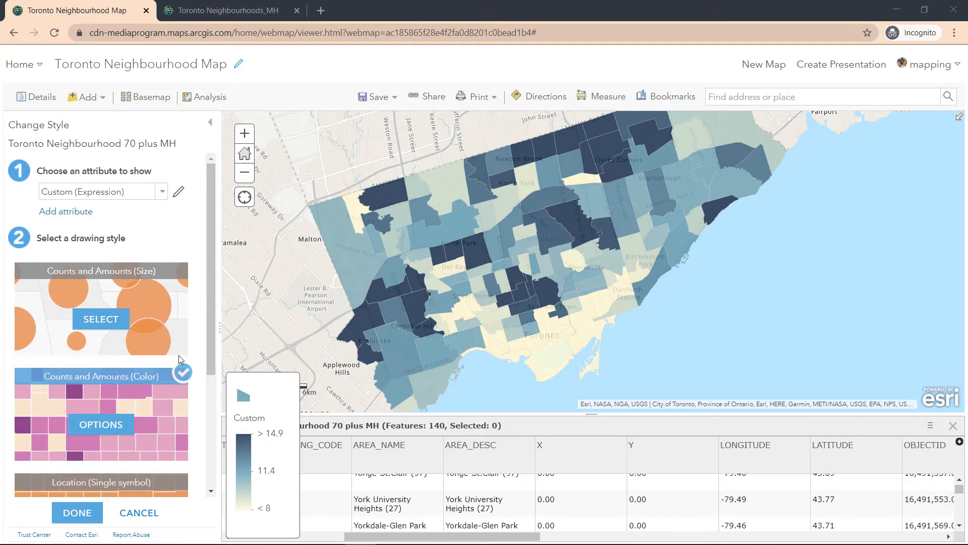
# Open the options of the Counts and Amounts (Color) style, review the themes and keep High to Low.
pyautogui.click(112, 431)
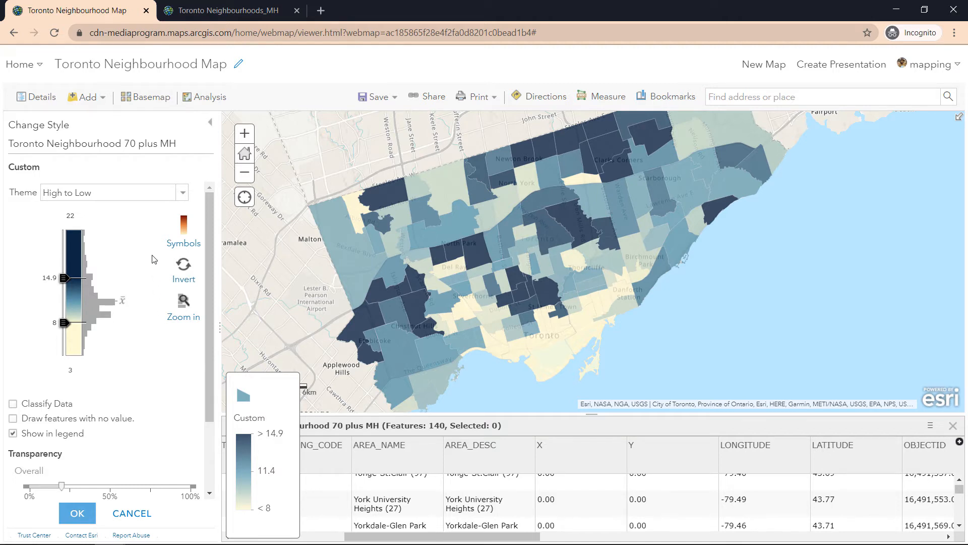
pyautogui.click(54, 197)
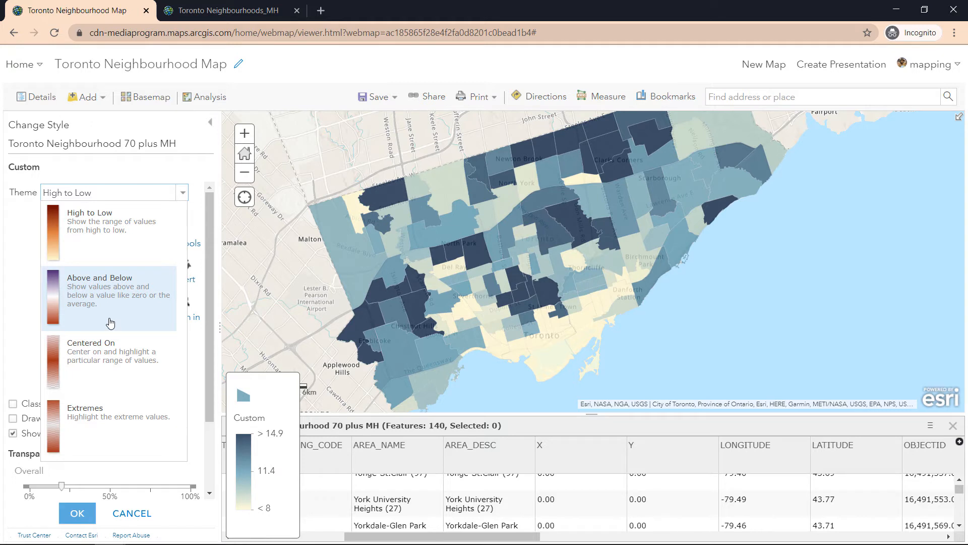
pyautogui.click(103, 356)
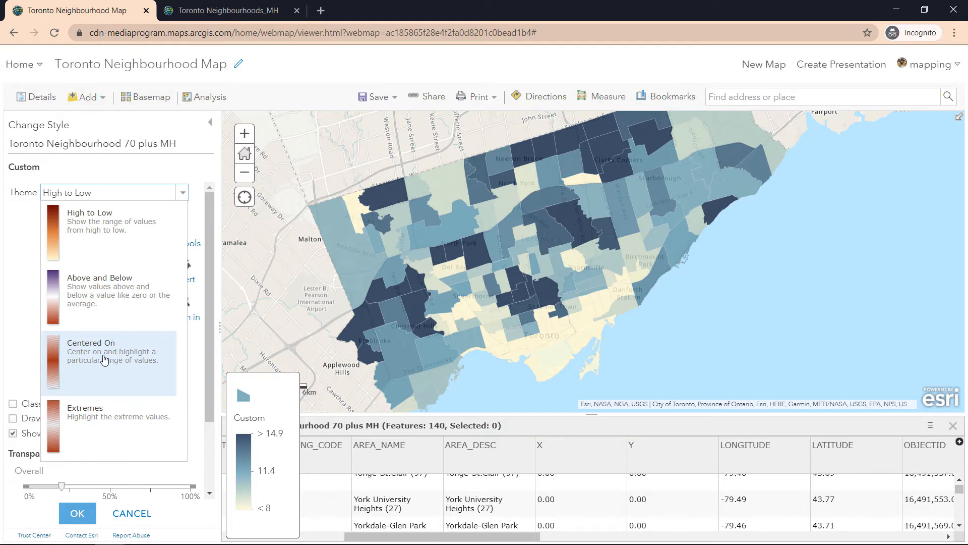
pyautogui.click(96, 418)
pyautogui.click(108, 236)
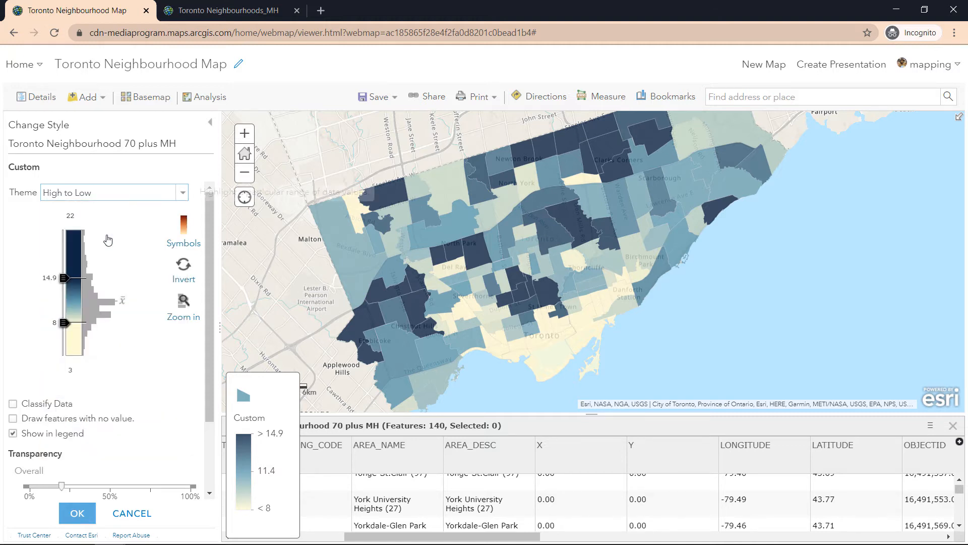
pyautogui.click(22, 203)
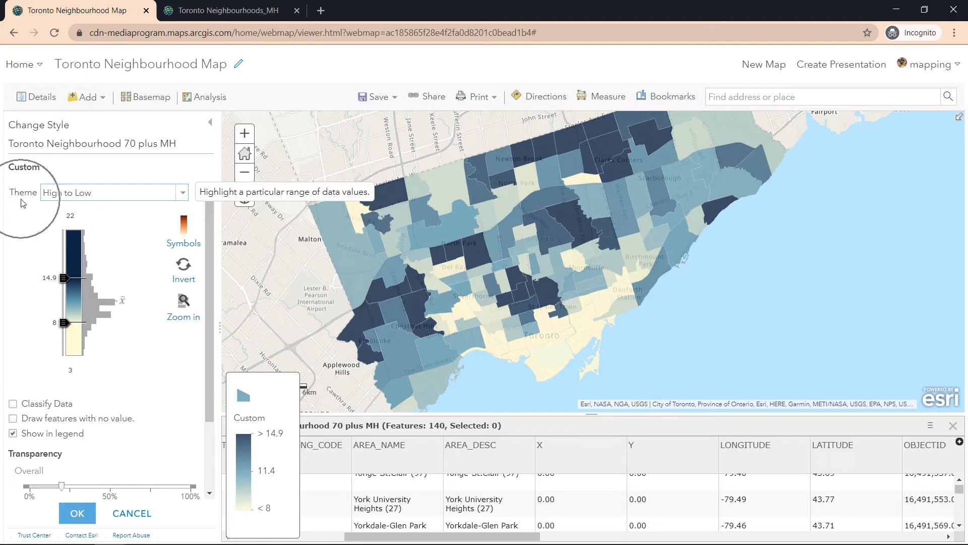
# Set the fill symbols to the pink color ramp, inverted so that dark pink represents the highest values.
pyautogui.click(196, 247)
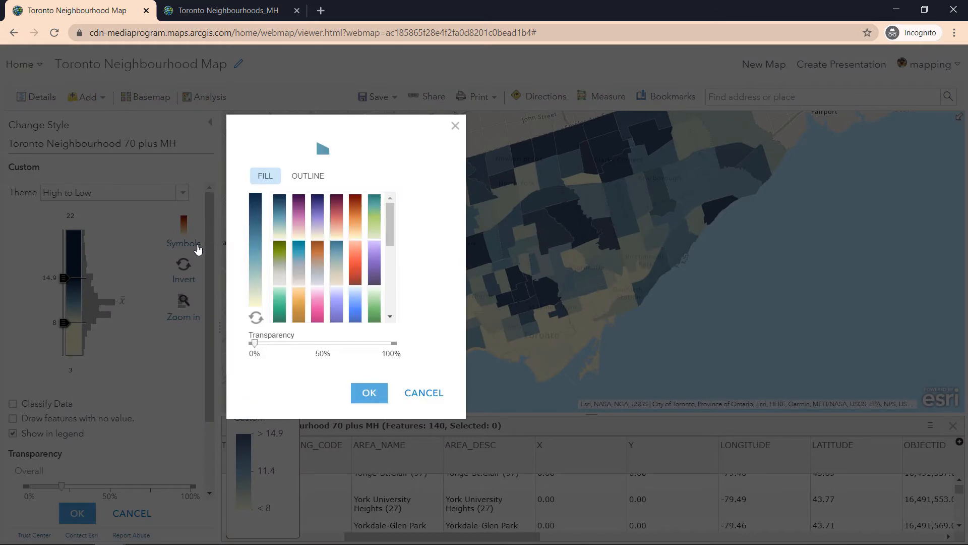
pyautogui.scroll(-2, 303, 285)
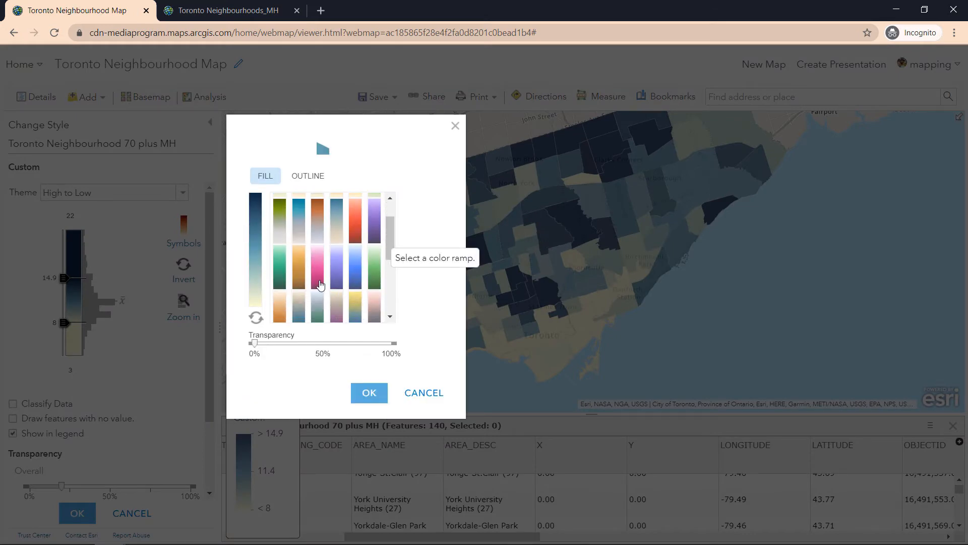
pyautogui.click(321, 284)
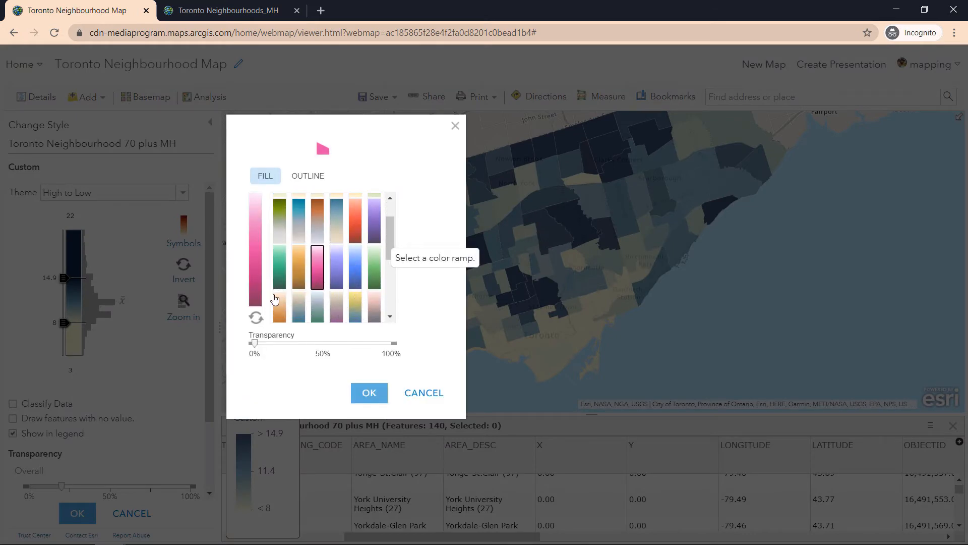
pyautogui.click(257, 317)
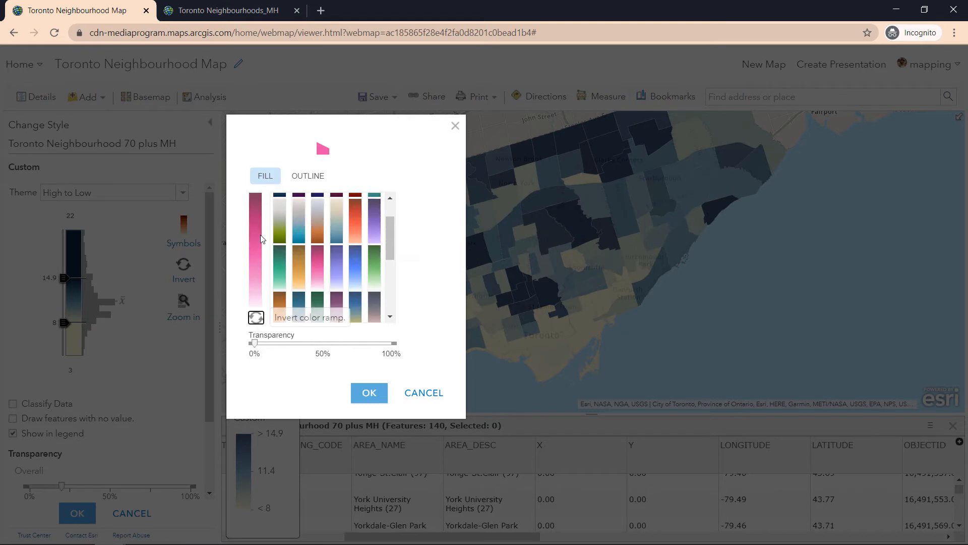
pyautogui.click(257, 200)
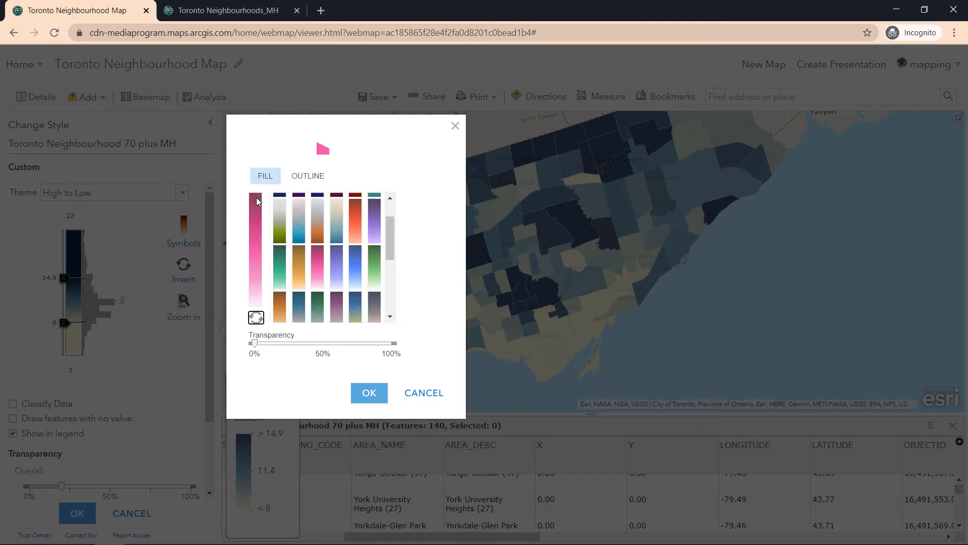
pyautogui.click(368, 393)
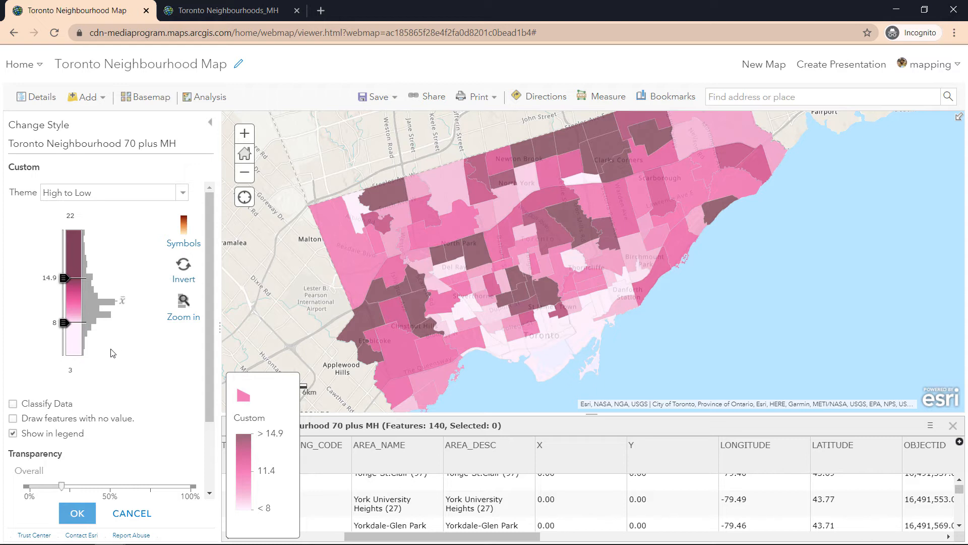
# Compare the map with and without data classification, leaving Classify Data turned on.
pyautogui.scroll(-1, 43, 375)
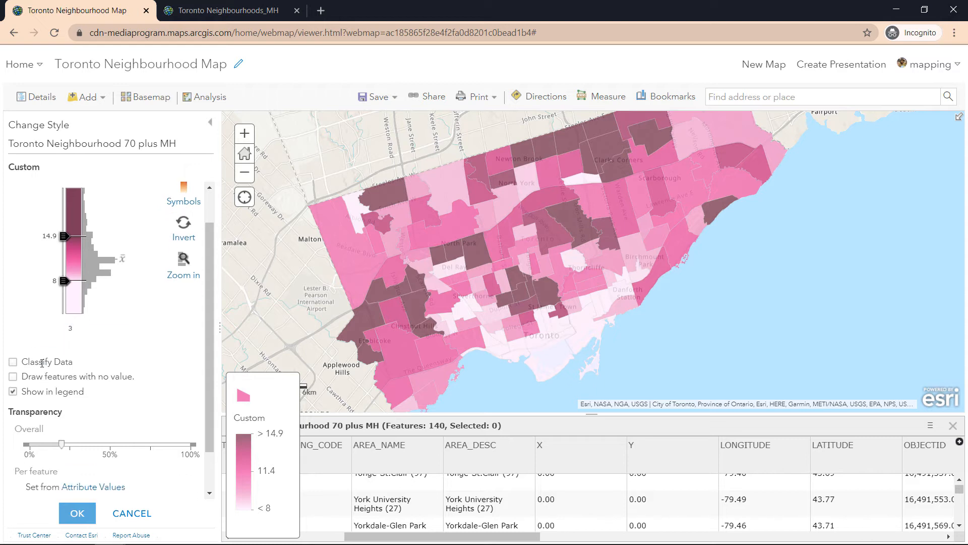
pyautogui.press('ctrl')
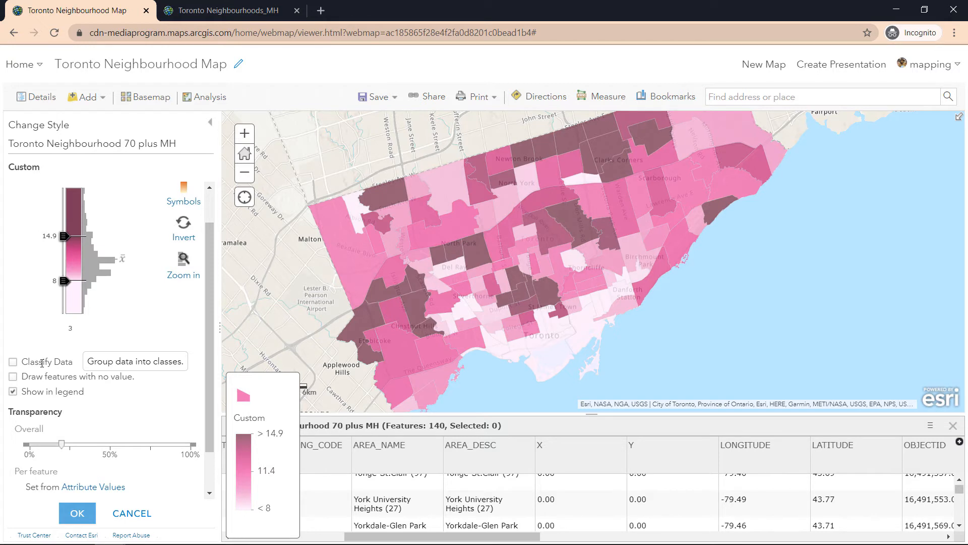
pyautogui.click(13, 363)
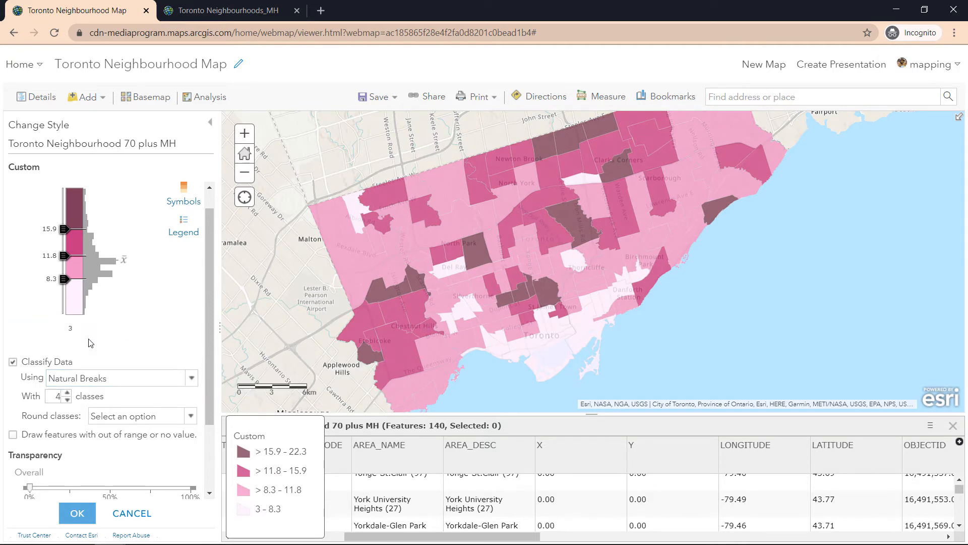
pyautogui.click(14, 362)
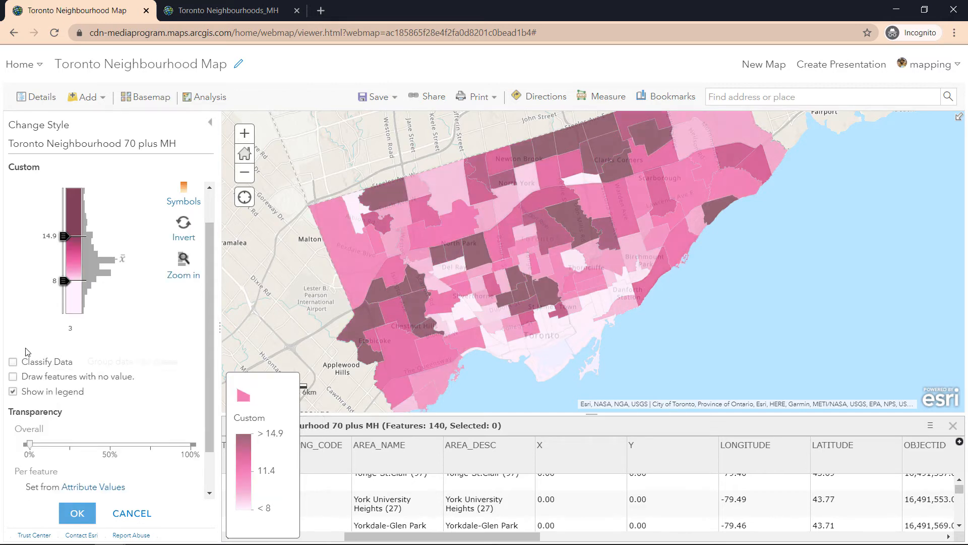
pyautogui.scroll(1, 27, 352)
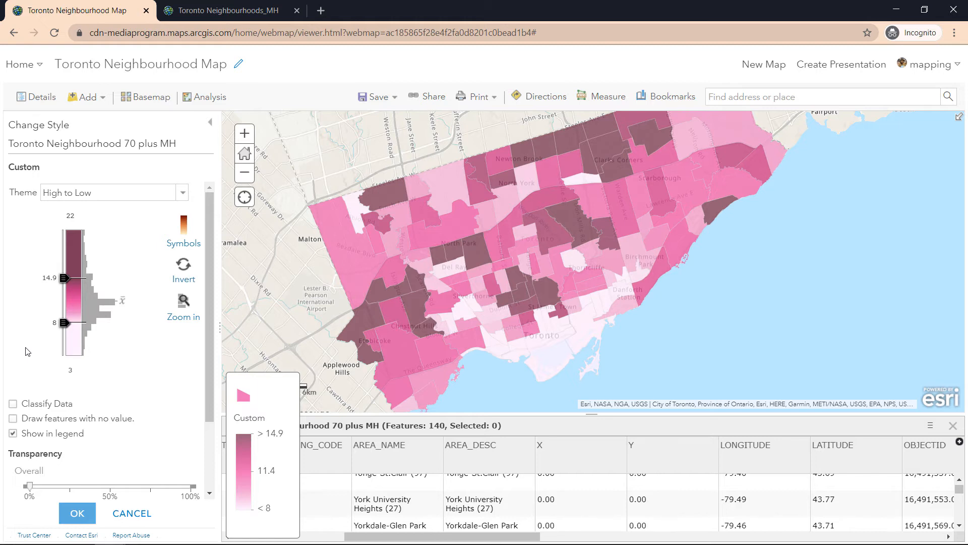
pyautogui.click(14, 404)
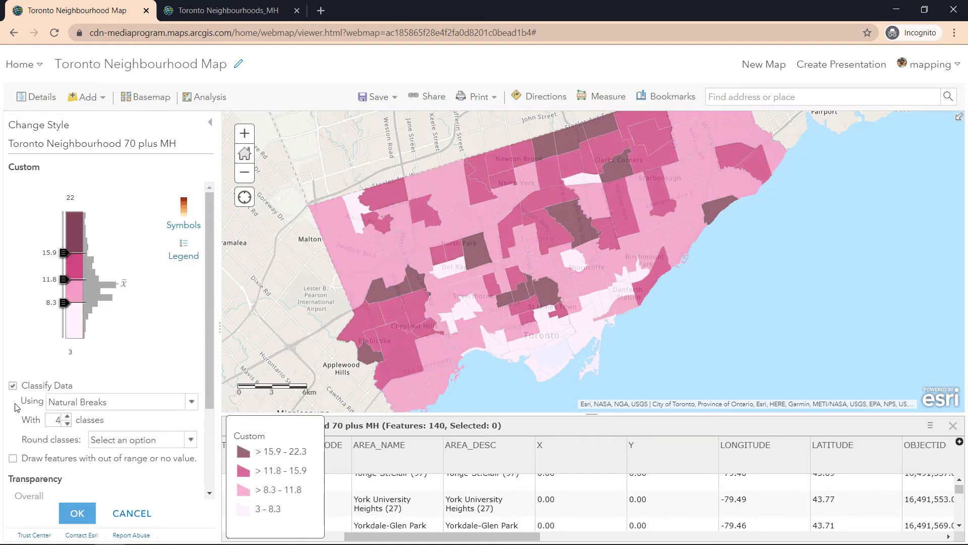
# Review the available classification methods and keep Natural Breaks.
pyautogui.click(67, 403)
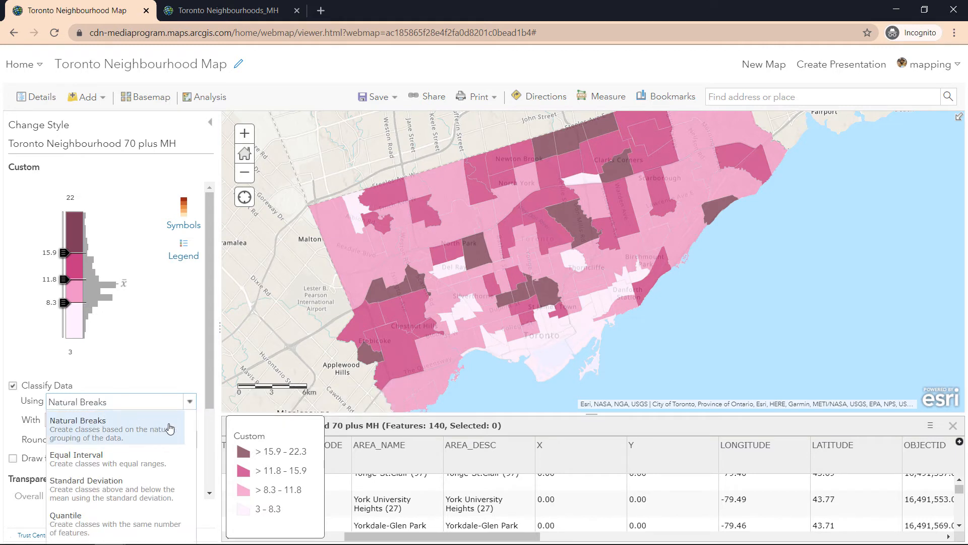
pyautogui.scroll(-1, 118, 419)
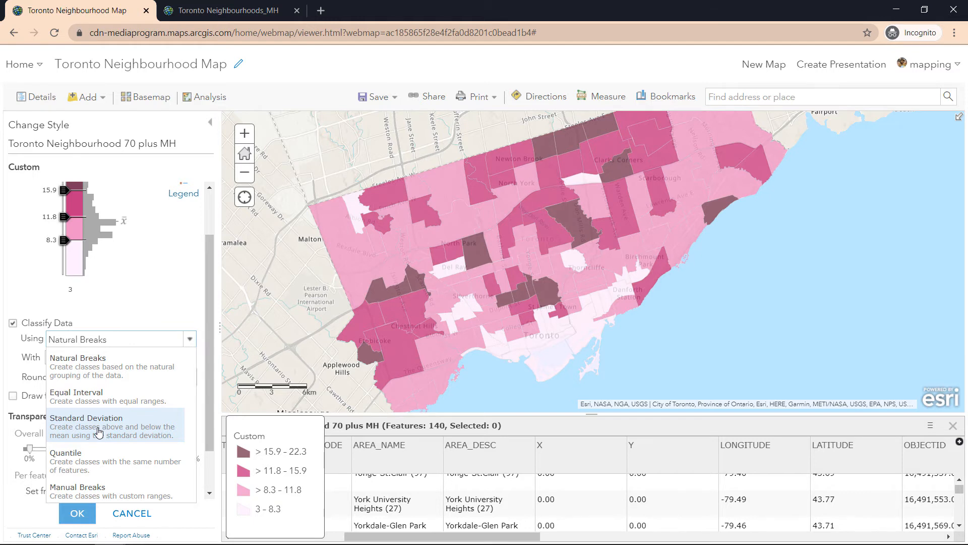
pyautogui.click(125, 496)
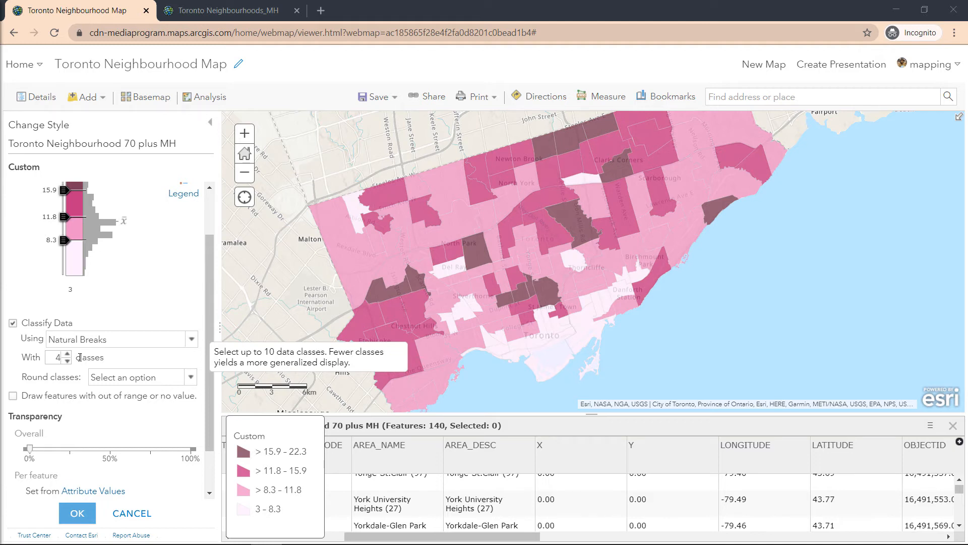
# Set the three class breaks of the four-class color style to 5, 10 and 15.
pyautogui.click(51, 262)
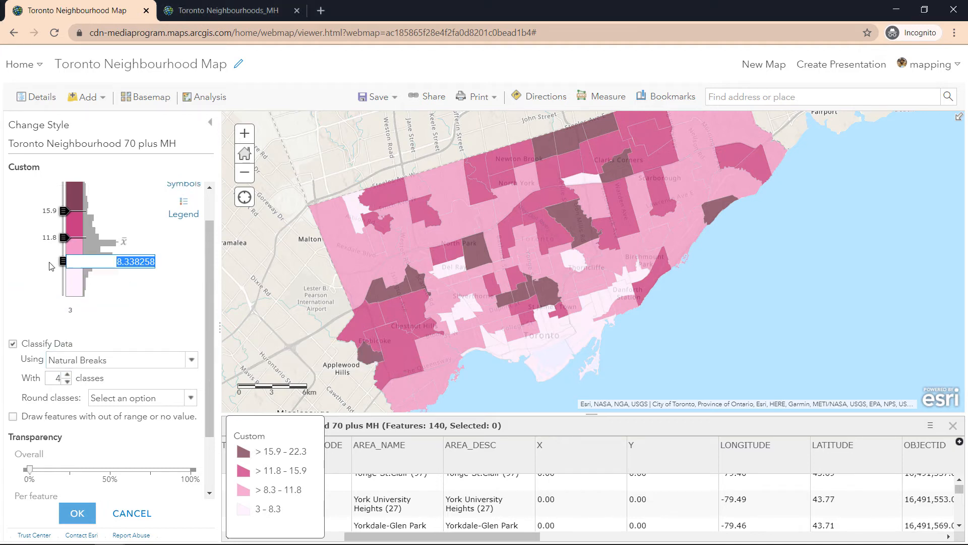
pyautogui.scroll(1, 51, 267)
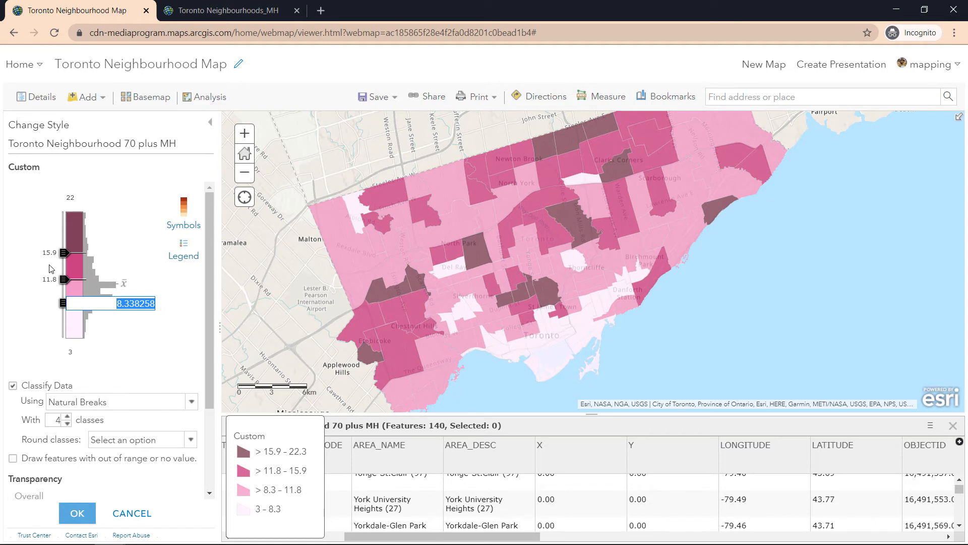
pyautogui.write('5')
pyautogui.press('Return')
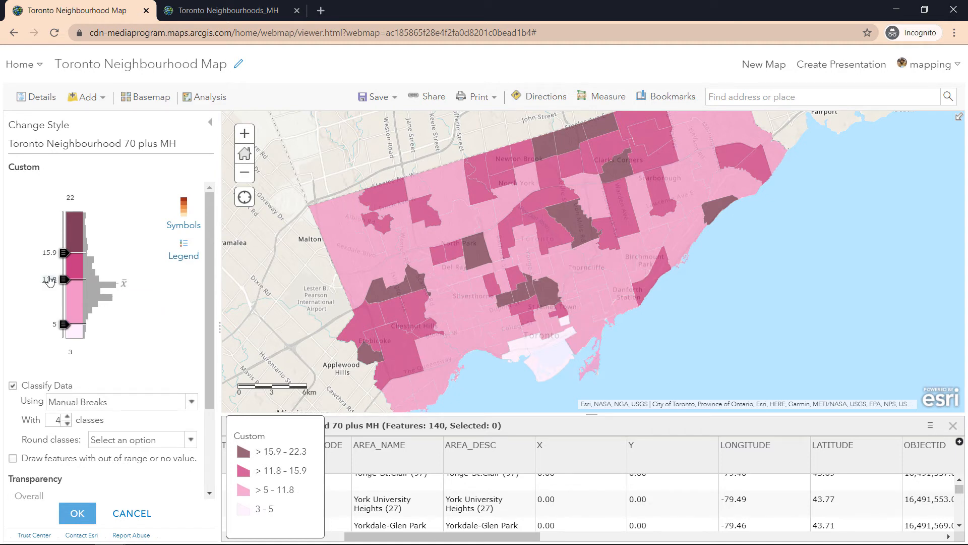
pyautogui.click(50, 279)
pyautogui.write('10')
pyautogui.press('Return')
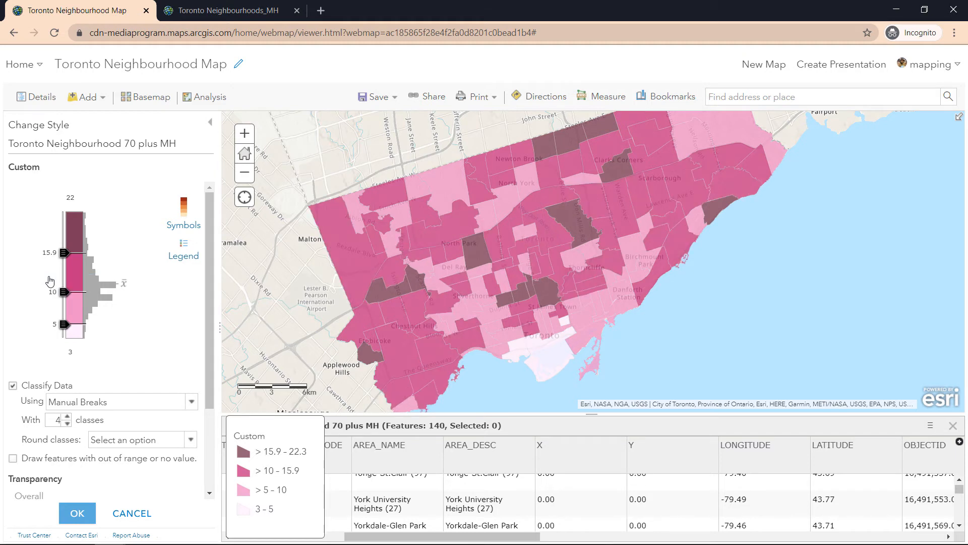
pyautogui.click(50, 254)
pyautogui.write('15')
pyautogui.press('Return')
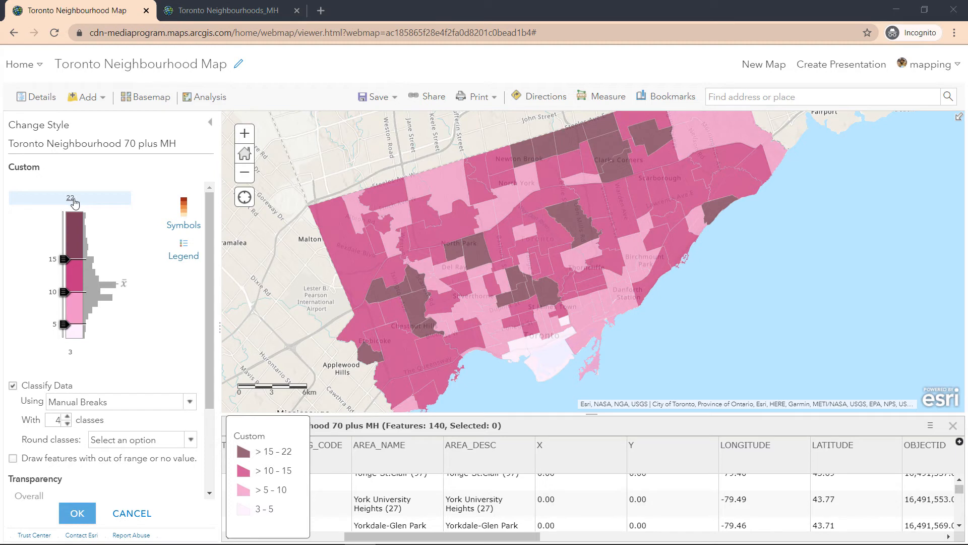
# Classify the data into 5 classes and set the two lowest class breaks to 5 and 10.
pyautogui.click(67, 422)
pyautogui.click(67, 420)
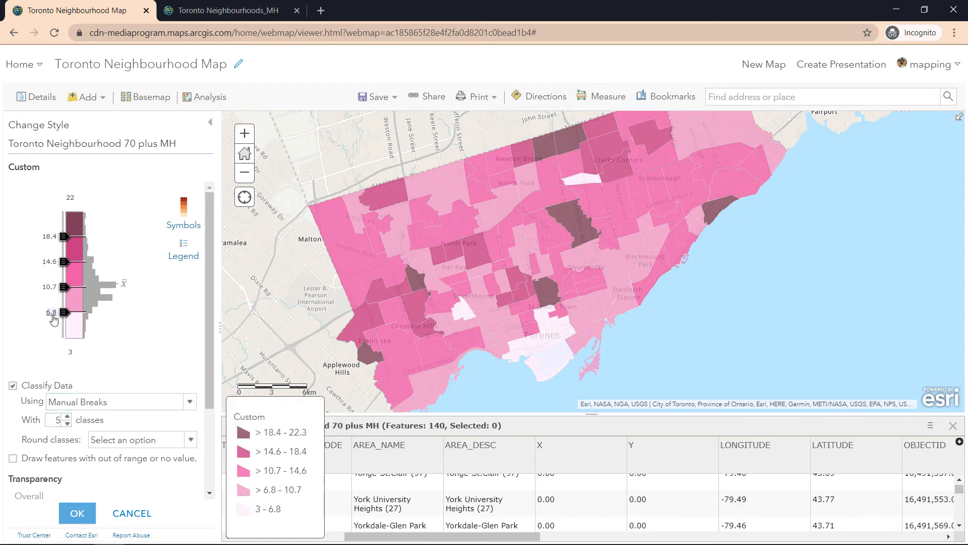
pyautogui.click(52, 314)
pyautogui.write('5')
pyautogui.press('Return')
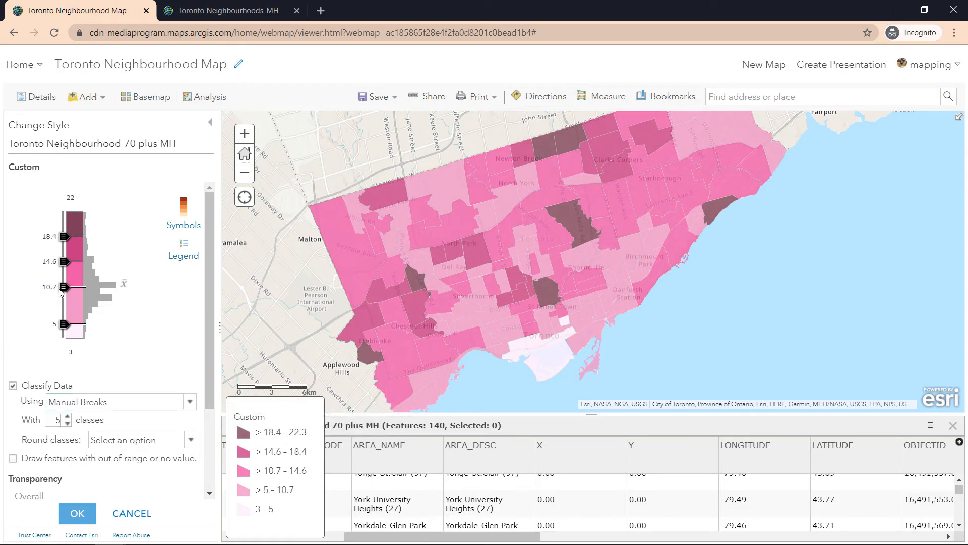
pyautogui.click(52, 286)
pyautogui.write('10')
pyautogui.press('Return')
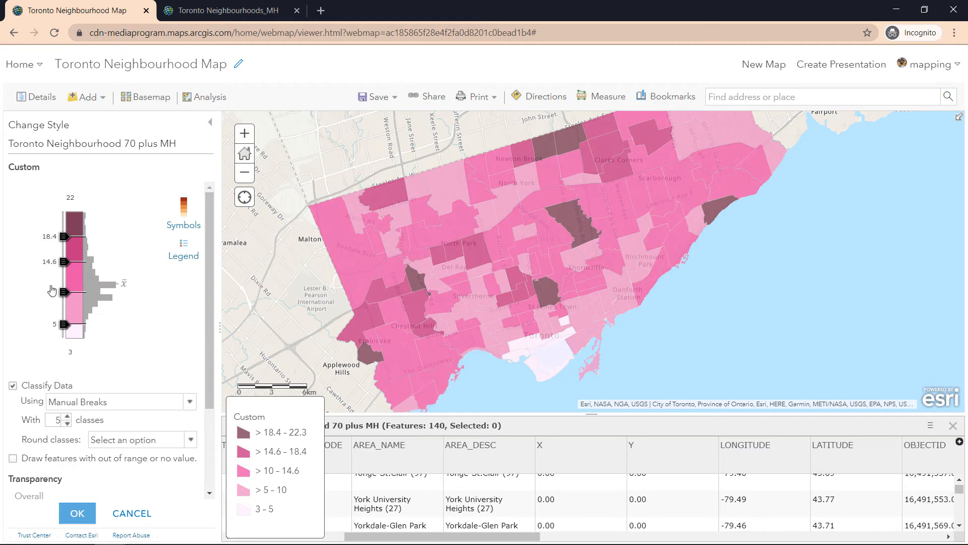
# Set the two highest class breaks to 15 and 20.
pyautogui.click(51, 262)
pyautogui.write('15')
pyautogui.press('Return')
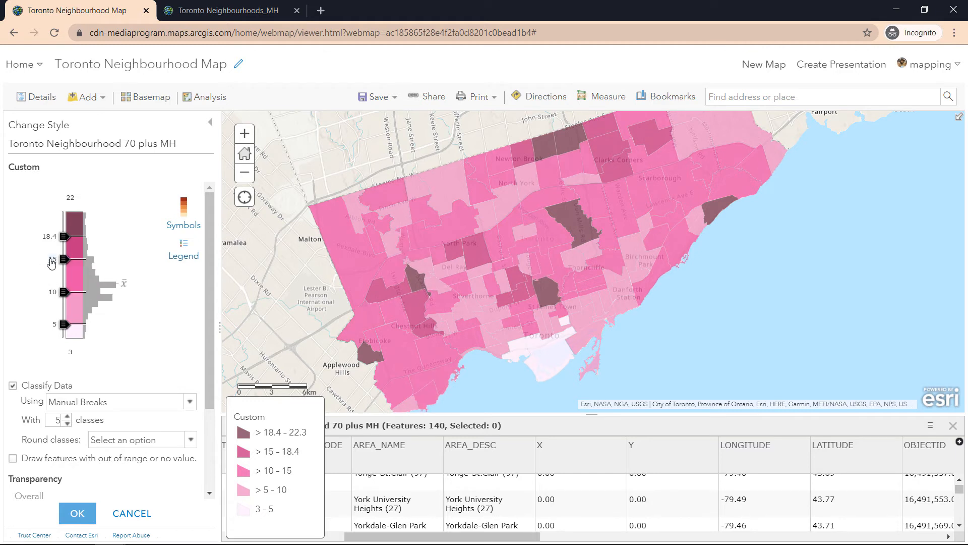
pyautogui.click(53, 237)
pyautogui.write('20')
pyautogui.press('Return')
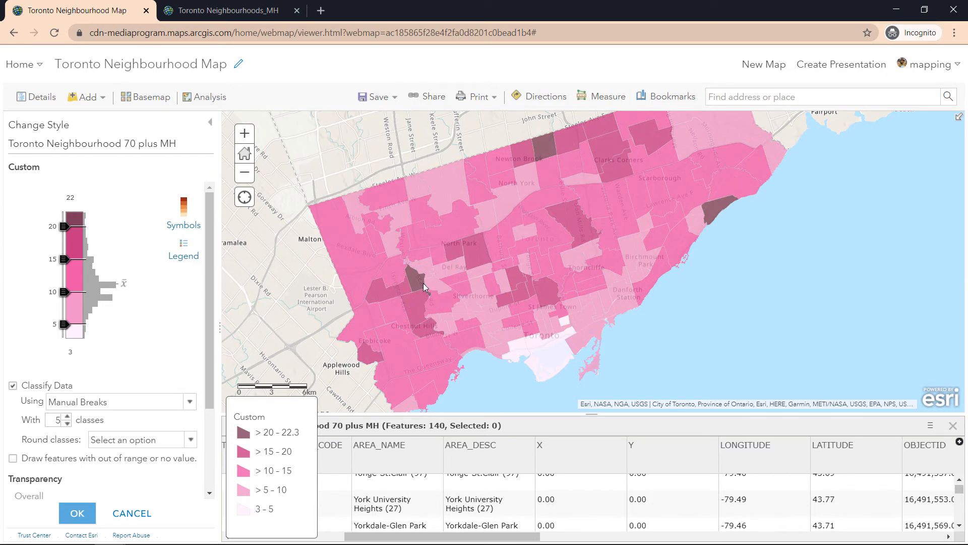
# Open the legend labels for editing and relabel the highest class as "> 20%".
pyautogui.click(288, 432)
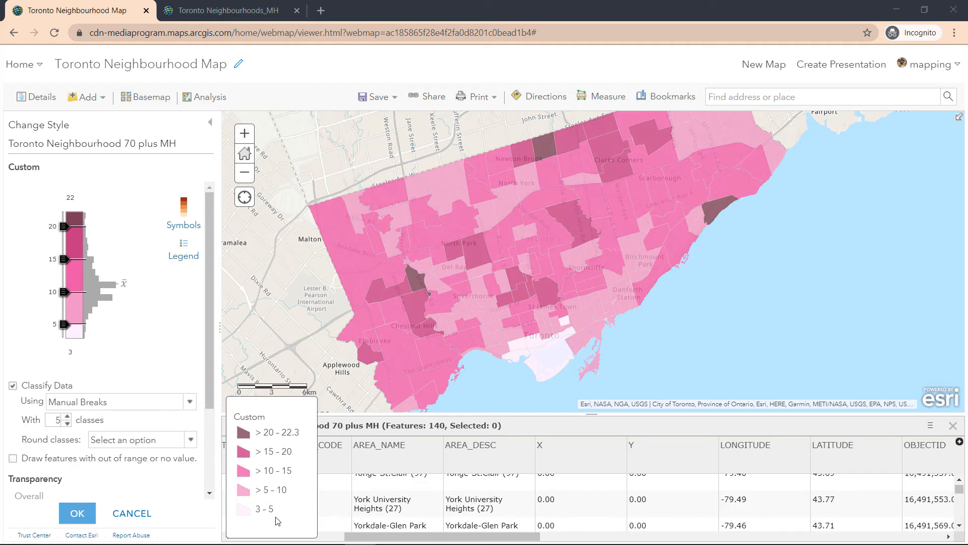
pyautogui.click(265, 469)
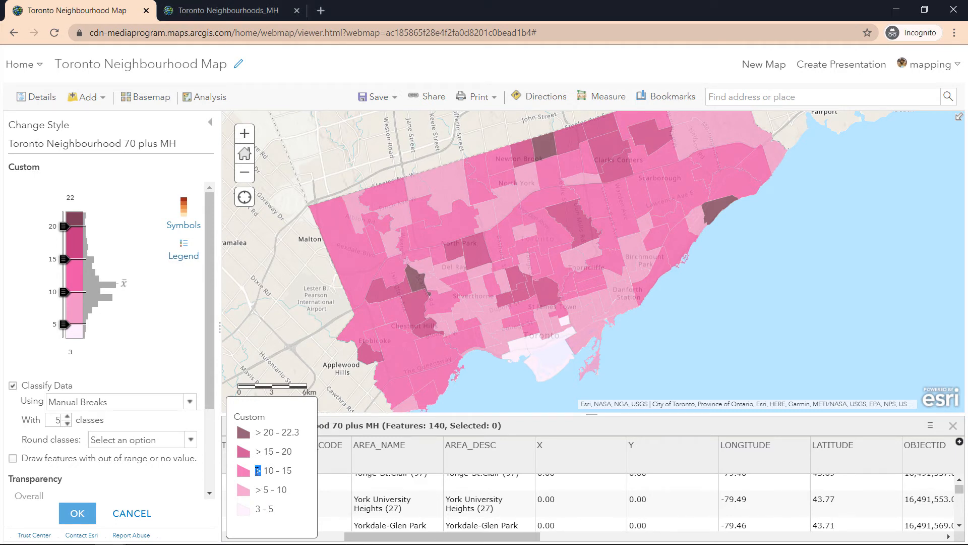
pyautogui.click(167, 250)
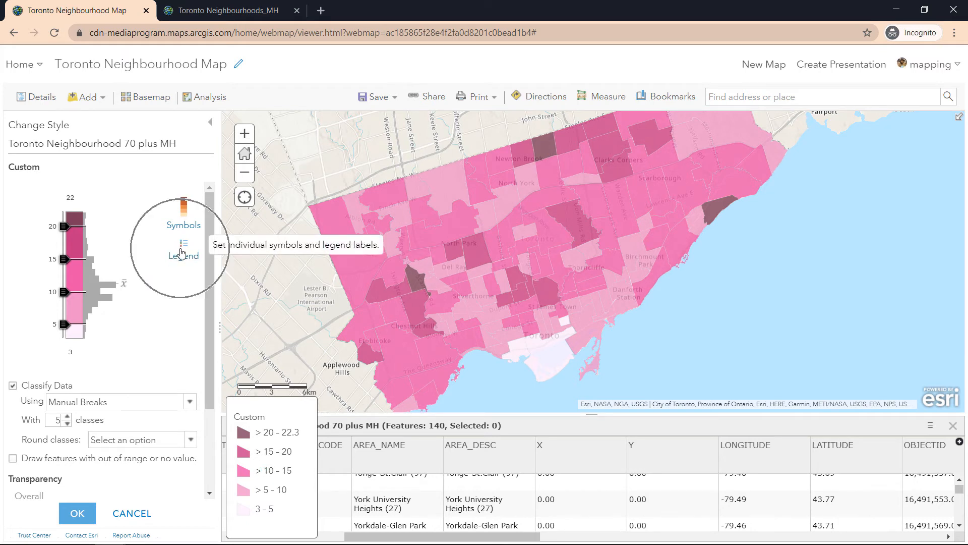
pyautogui.click(43, 217)
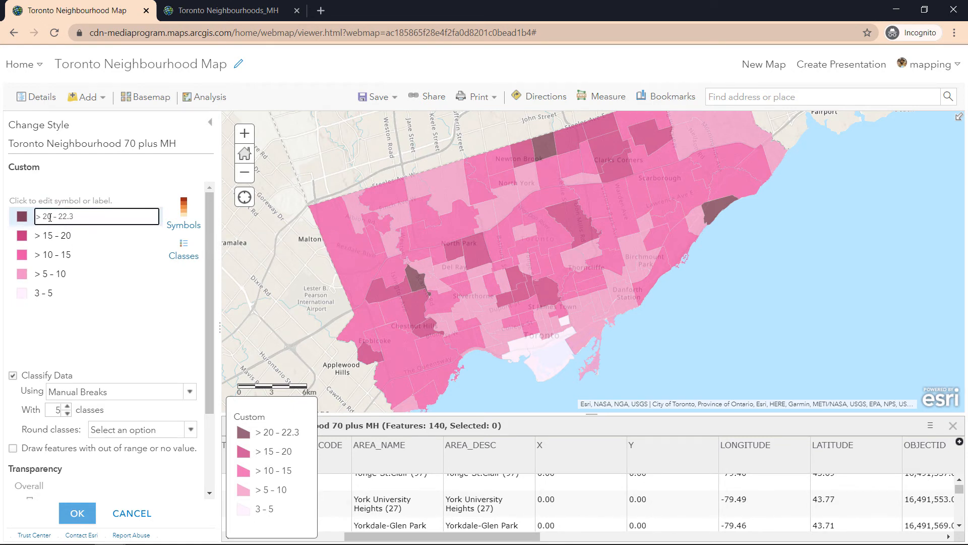
pyautogui.moveTo(51, 217); pyautogui.dragTo(90, 218)
pyautogui.press('BackSpace')
pyautogui.write('%')
pyautogui.click(60, 236)
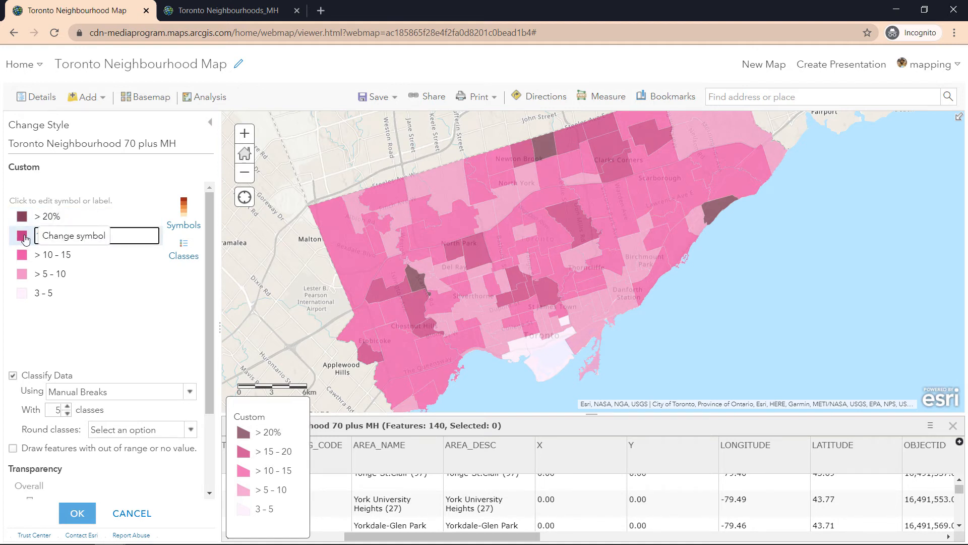
# Relabel the second-highest class as "15% - 20%" and add percent signs to both values of the 10 - 15 class label.
pyautogui.click(155, 225)
pyautogui.click(132, 234)
pyautogui.write('%')
pyautogui.click(103, 254)
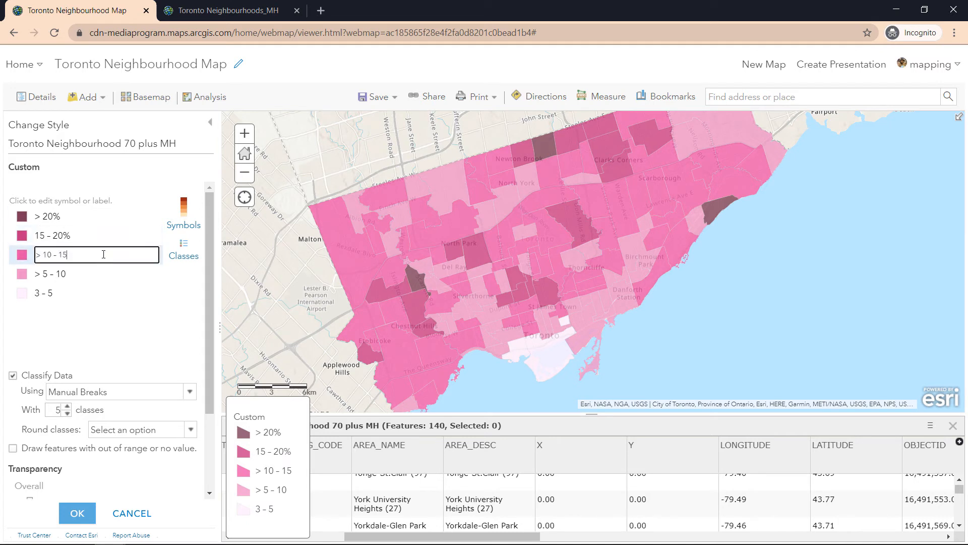
pyautogui.write('%%')
pyautogui.click(51, 235)
pyautogui.write('%')
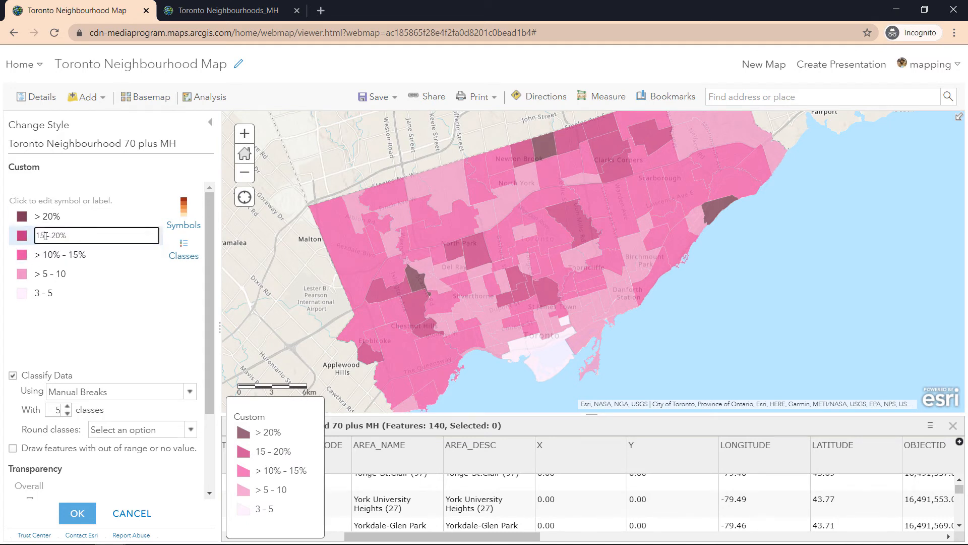
# Relabel the 5 - 10 class as "5% - 10%".
pyautogui.click(104, 277)
pyautogui.doubleClick(38, 273)
pyautogui.press('BackSpace')
pyautogui.press('Right')
pyautogui.write('%')
pyautogui.click(115, 275)
pyautogui.write('%')
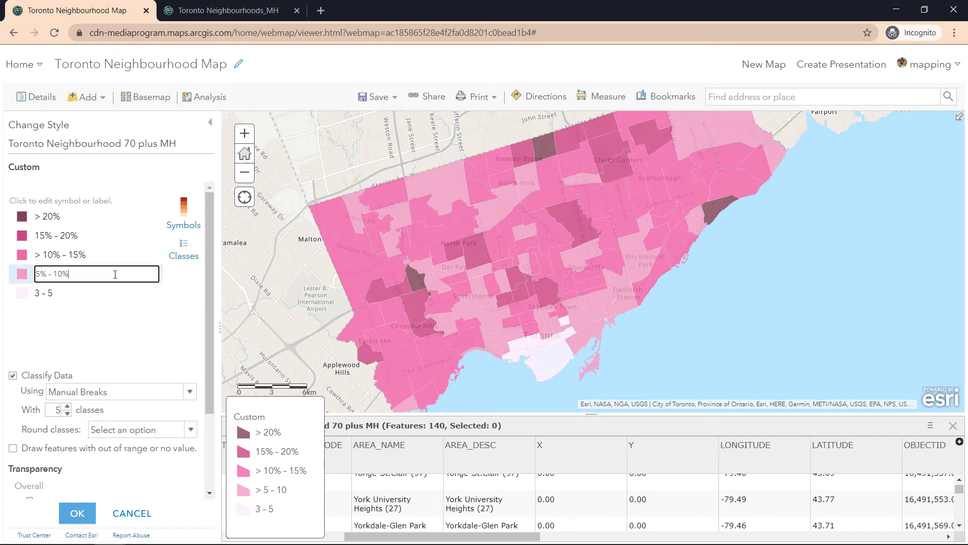
# Relabel the middle class as "10% - 15%" and the lowest as "< 5%", and return to the class breaks.
pyautogui.click(51, 256)
pyautogui.moveTo(42, 256); pyautogui.dragTo(11, 257)
pyautogui.press('BackSpace')
pyautogui.tripleClick(45, 295)
pyautogui.write('< 5%')
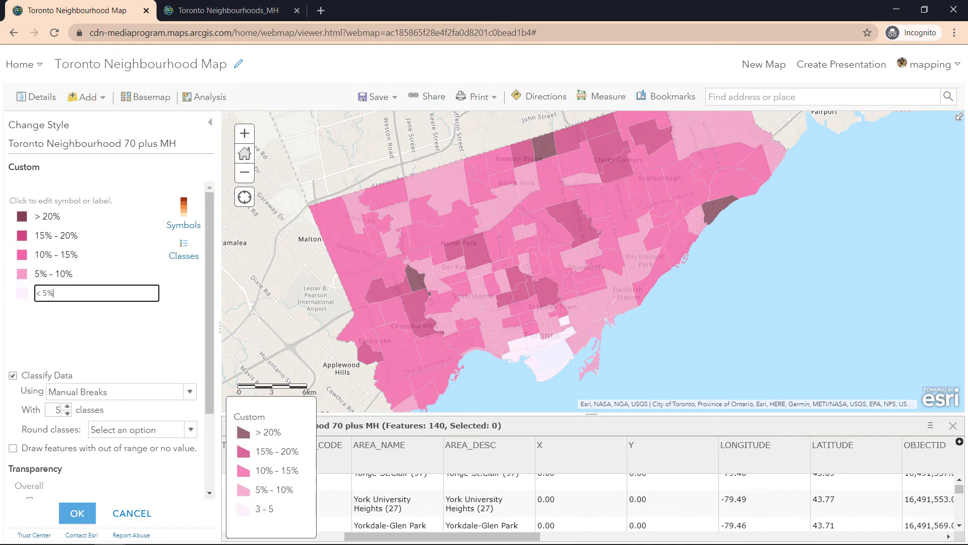
pyautogui.click(48, 321)
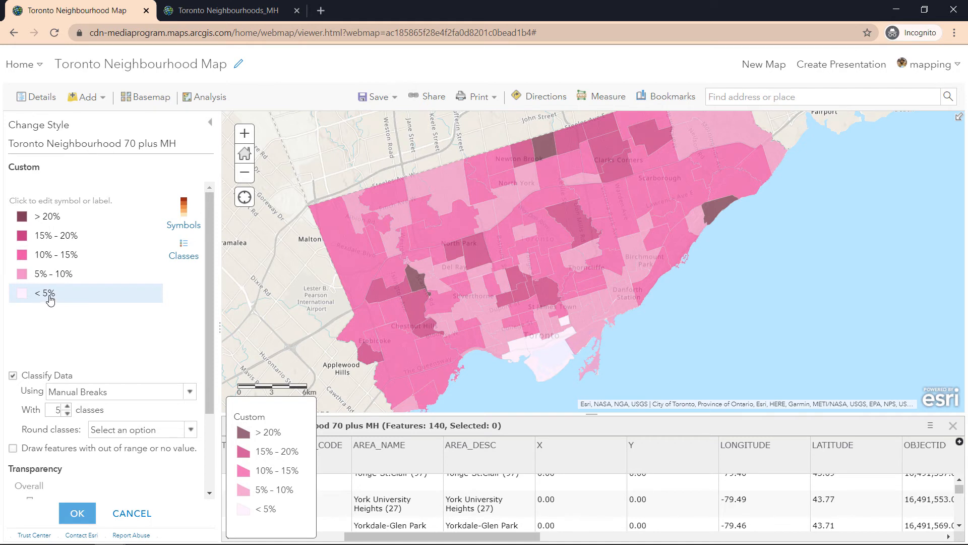
pyautogui.click(180, 255)
pyautogui.scroll(-3, 162, 342)
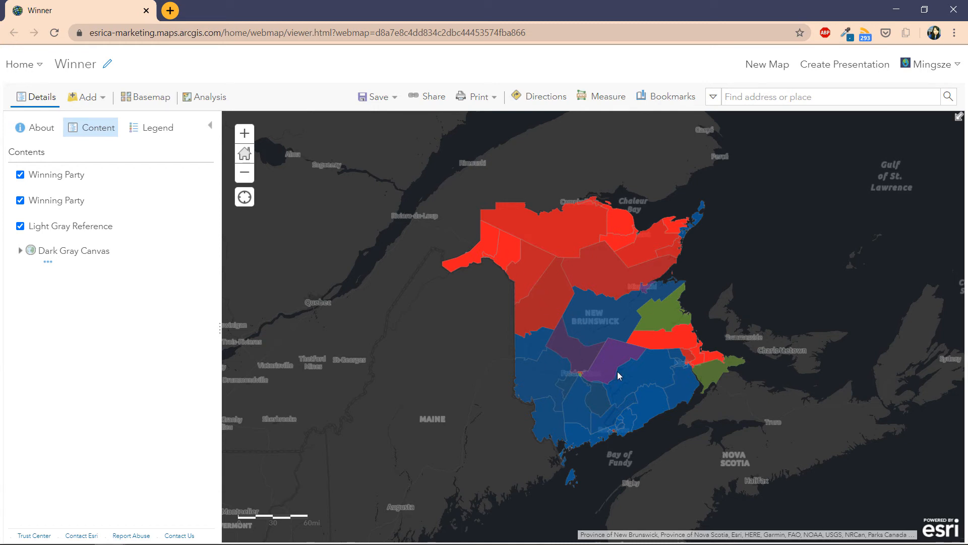
# Examine how the New Brunswick electoral districts are shaded in the Winner map, from Edmundston to Fredericton and Kent South.
pyautogui.scroll(2, 499, 247)
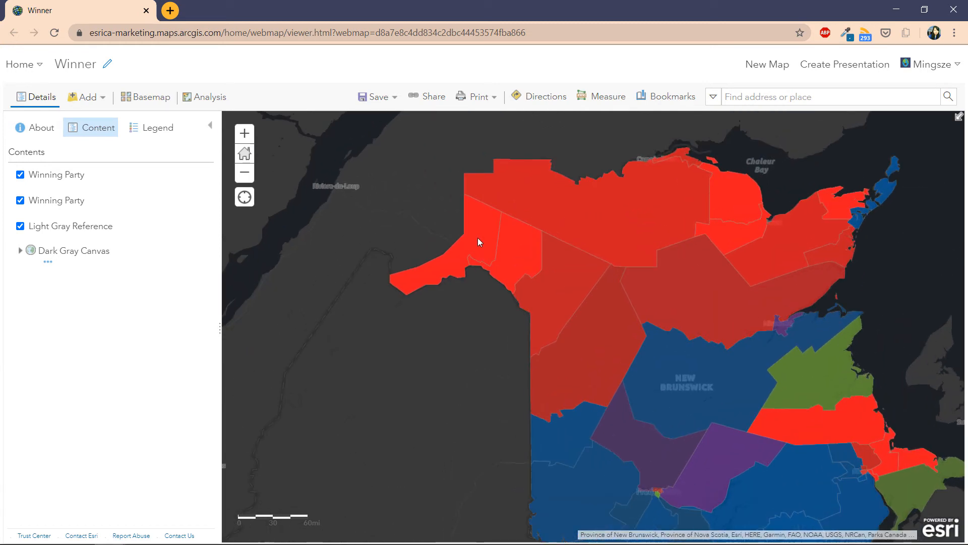
pyautogui.scroll(2, 477, 237)
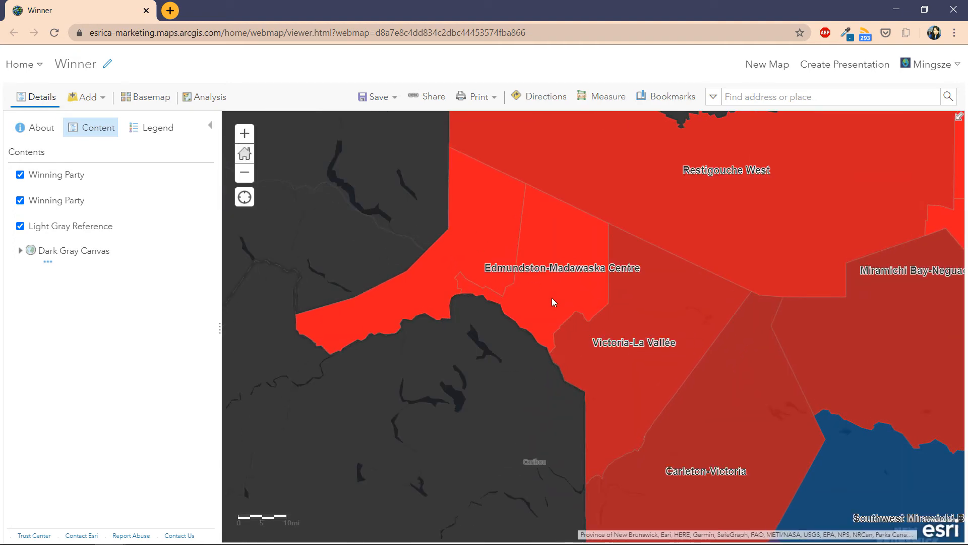
pyautogui.moveTo(553, 298); pyautogui.dragTo(429, 121)
pyautogui.moveTo(663, 413); pyautogui.dragTo(554, 323)
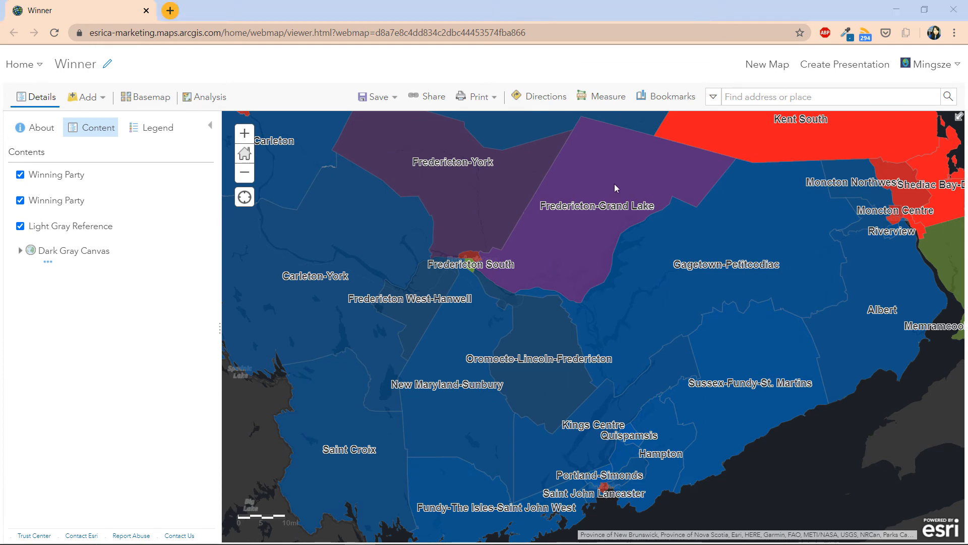
pyautogui.moveTo(615, 184); pyautogui.dragTo(495, 273)
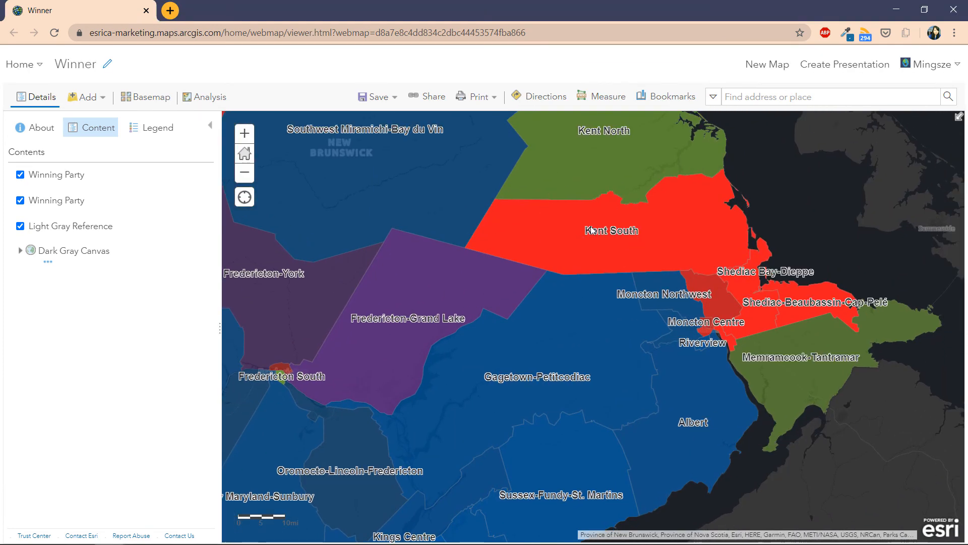
pyautogui.click(591, 228)
pyautogui.moveTo(443, 431); pyautogui.dragTo(528, 338)
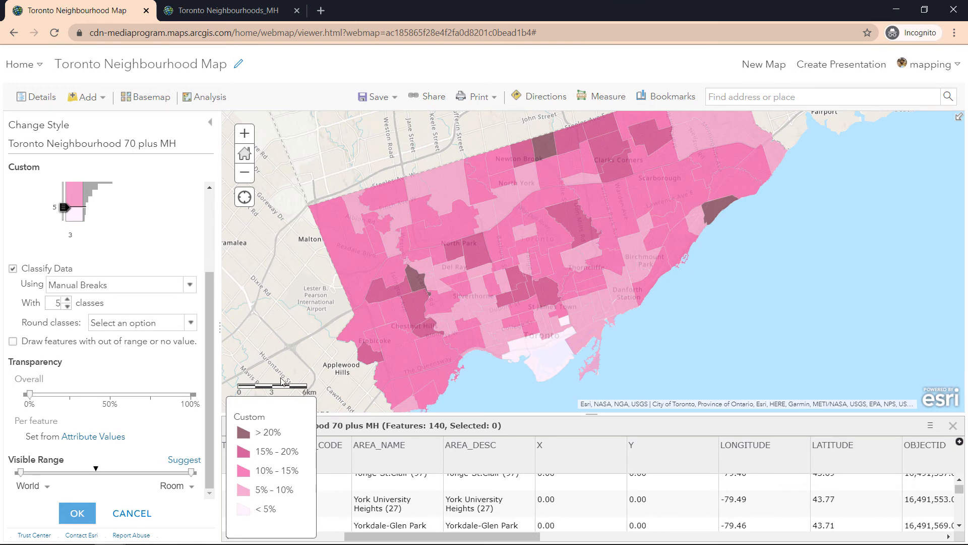
# Set the overall transparency of the Toronto Neighbourhood 70 plus MH layer to about 25% and accept the style options.
pyautogui.moveTo(32, 396); pyautogui.dragTo(73, 402)
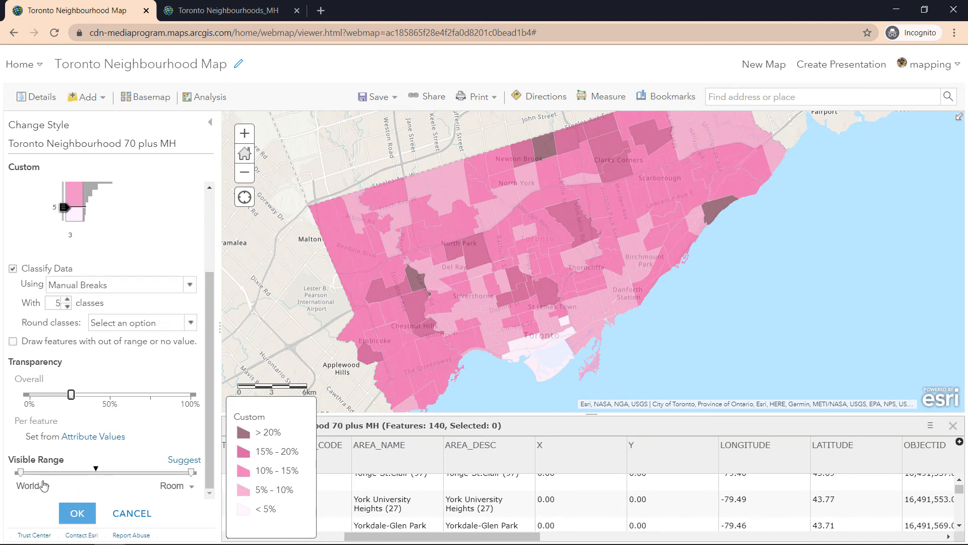
pyautogui.moveTo(20, 479)
pyautogui.click(85, 515)
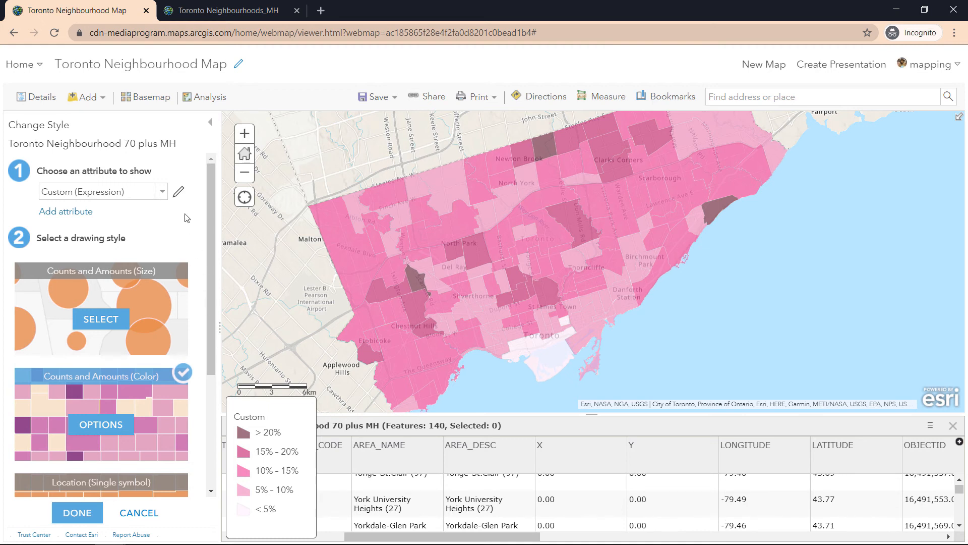
# Rename the Custom expression used for the style as "% of seniors 70 and over" and accept the expression.
pyautogui.click(181, 197)
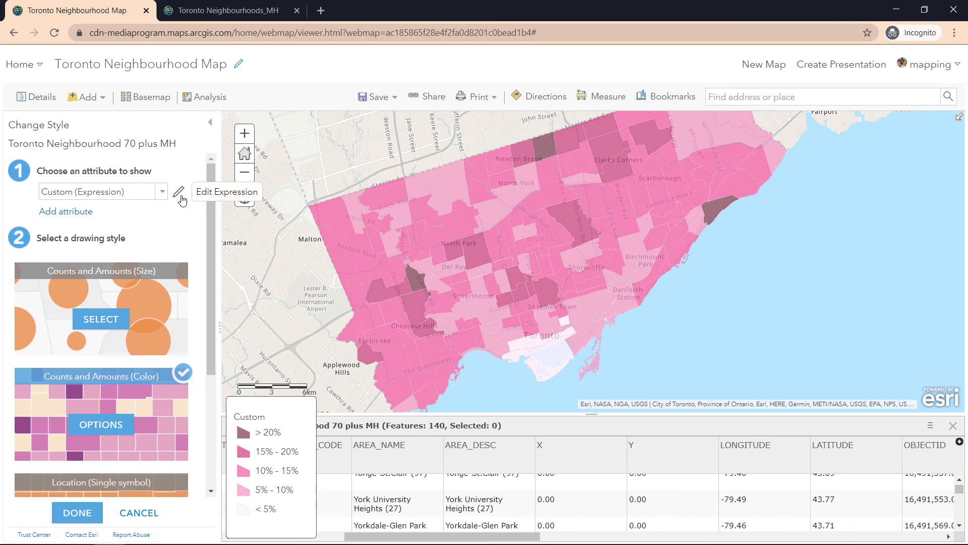
pyautogui.click(181, 197)
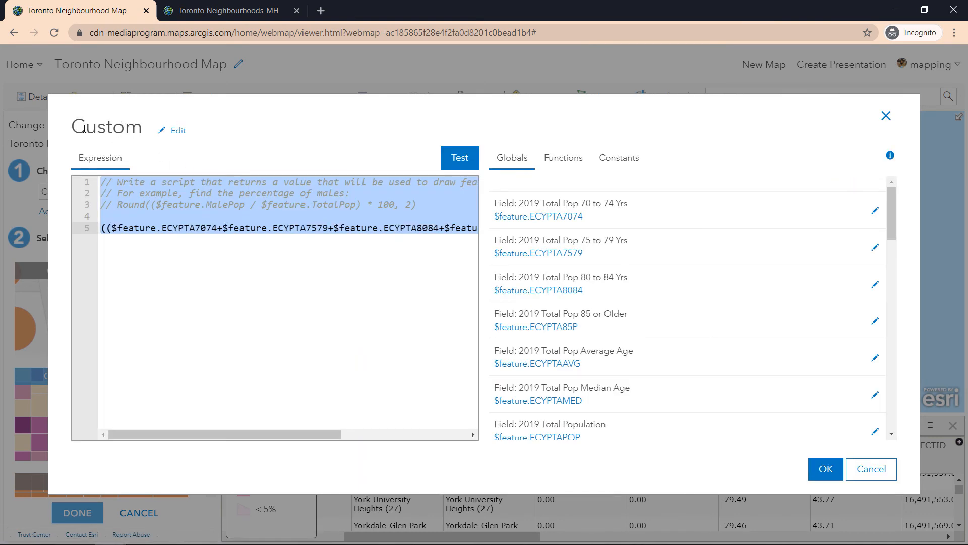
pyautogui.click(174, 130)
pyautogui.moveTo(108, 129); pyautogui.dragTo(68, 132)
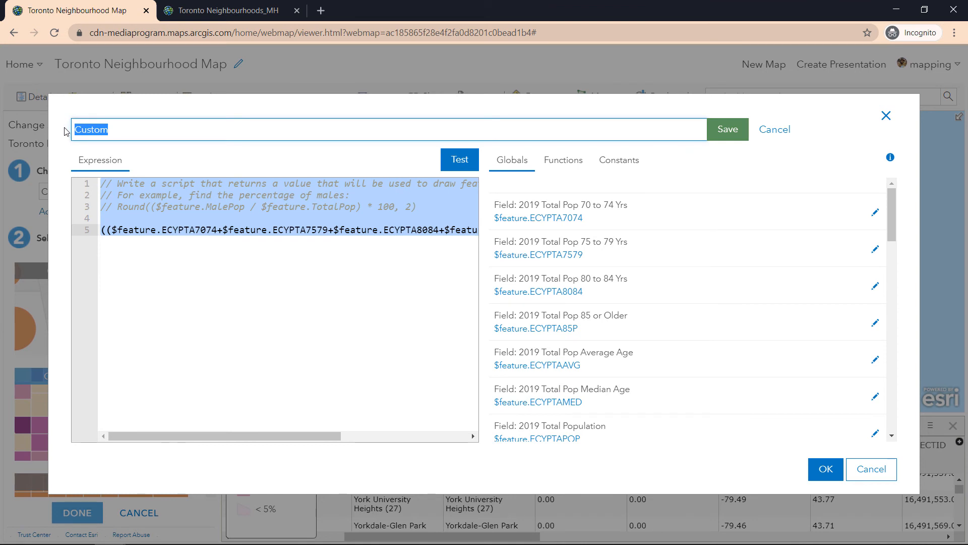
pyautogui.write('%')
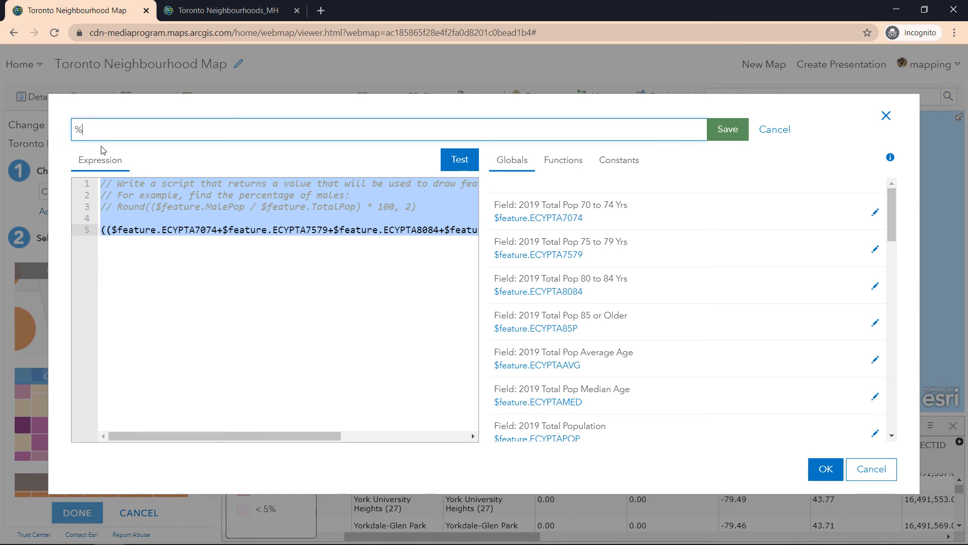
pyautogui.write(' of seniors 70 and over')
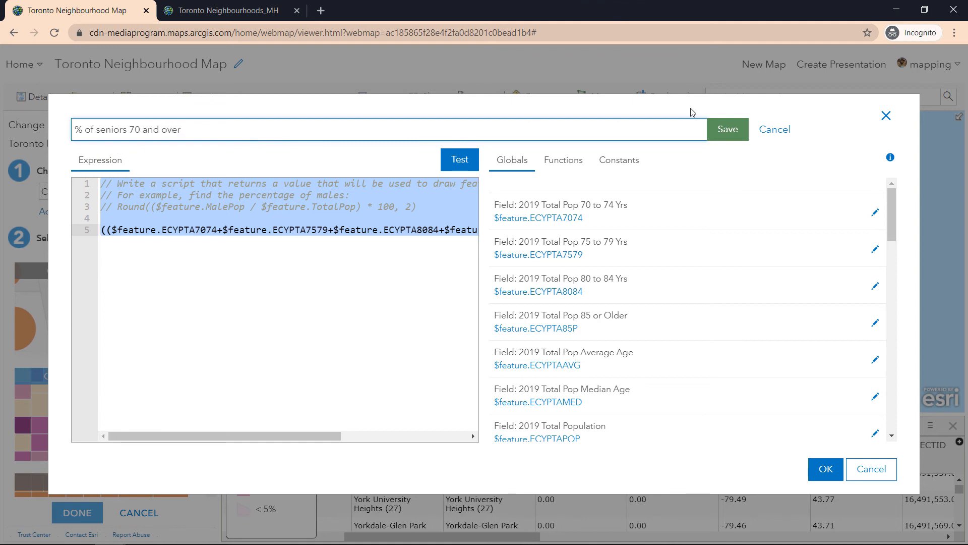
pyautogui.click(728, 132)
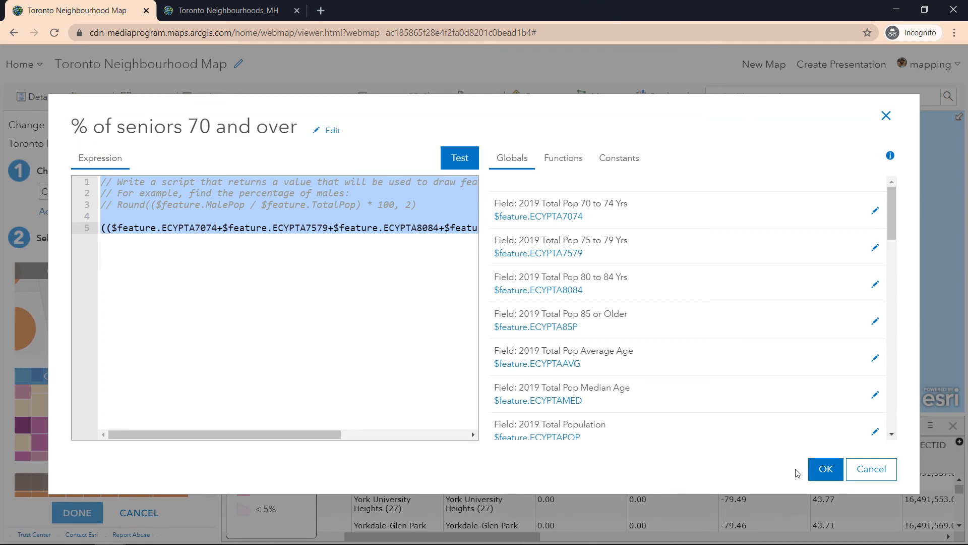
pyautogui.click(825, 468)
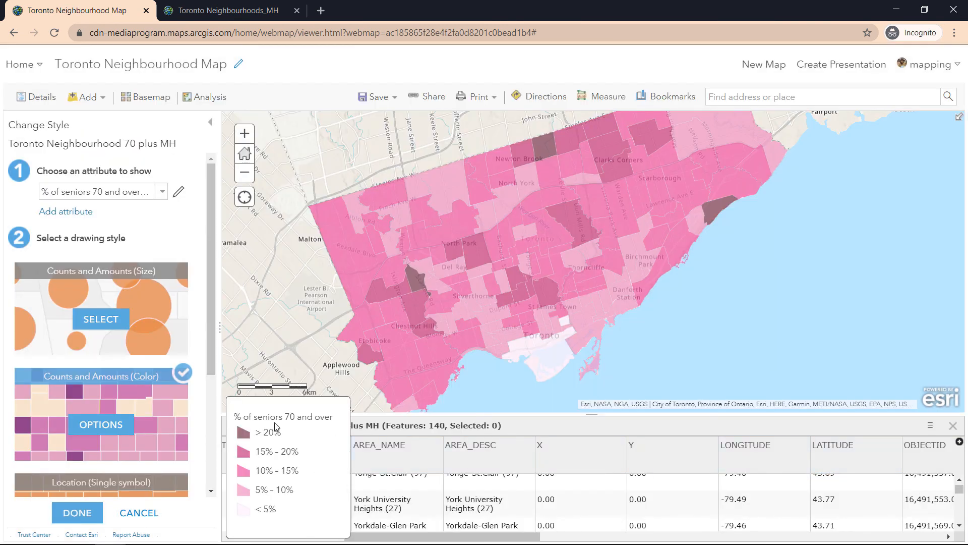
# Accept the drawing style of the Toronto Neighbourhood 70 plus MH layer and close its attribute table.
pyautogui.press('ctrl')
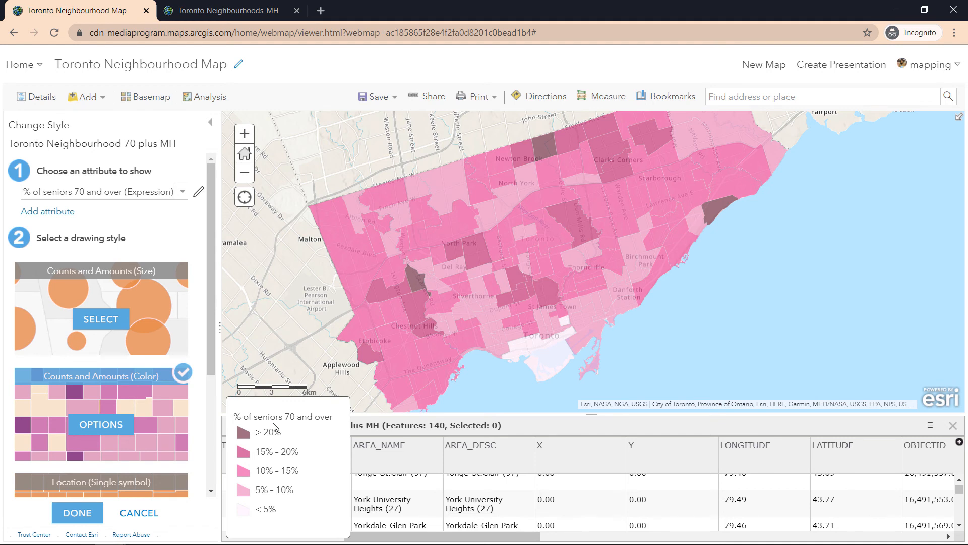
pyautogui.click(92, 513)
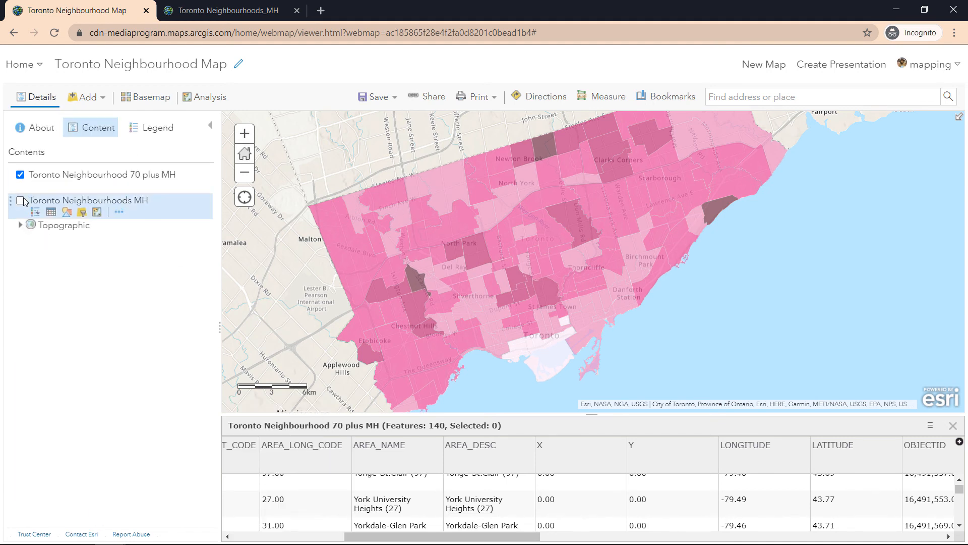
pyautogui.click(51, 188)
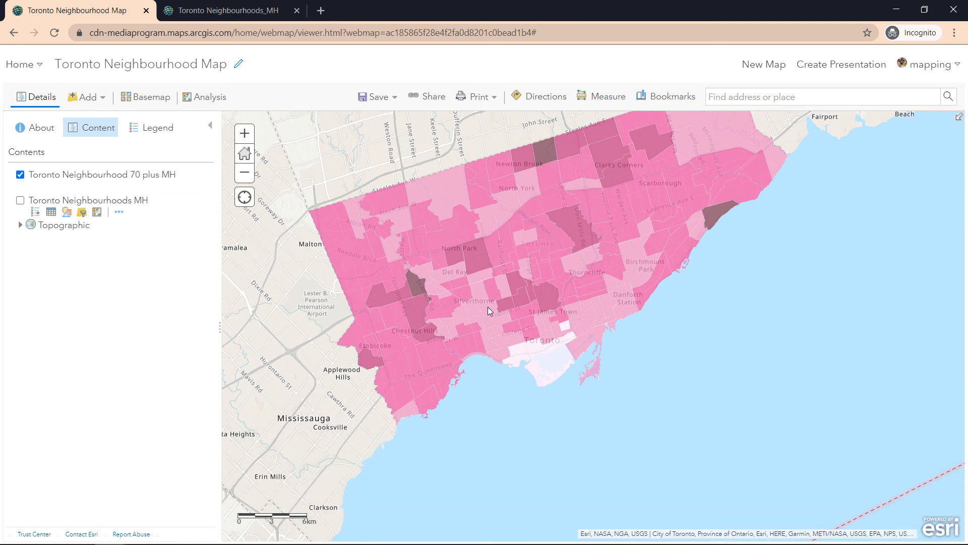
# Save the Toronto Neighbourhood Map with the styled seniors layer.
pyautogui.moveTo(488, 308); pyautogui.dragTo(515, 330)
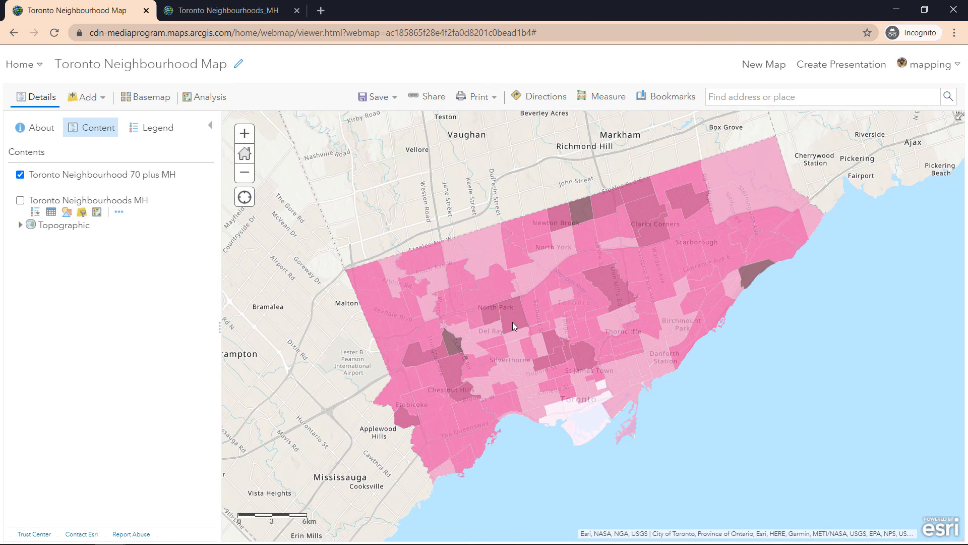
pyautogui.click(378, 97)
pyautogui.click(382, 120)
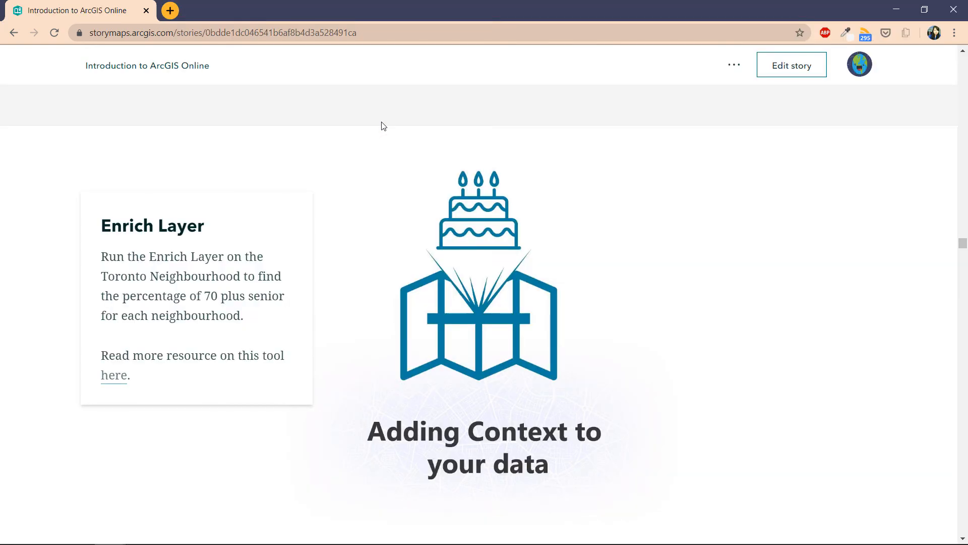
# Read through the Introduction to ArcGIS Online story, from Enrich Layer and the Arcade expression to theme customization and data classification methods.
pyautogui.scroll(-6, 374, 190)
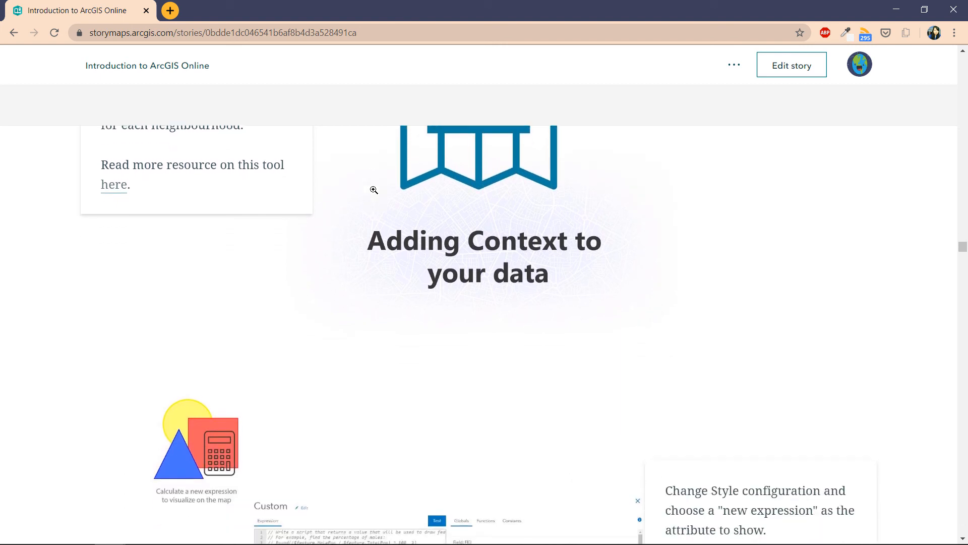
pyautogui.scroll(-3, 374, 190)
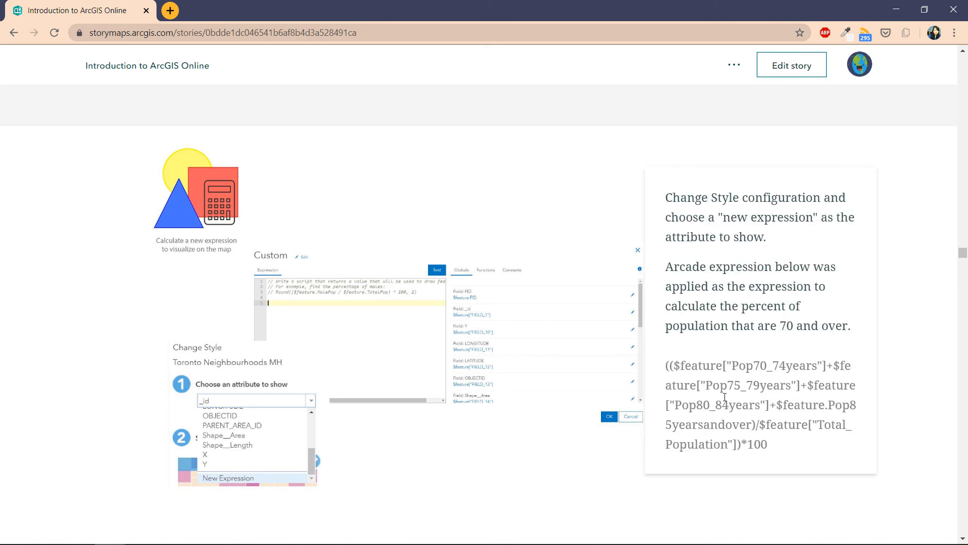
pyautogui.scroll(-5, 724, 396)
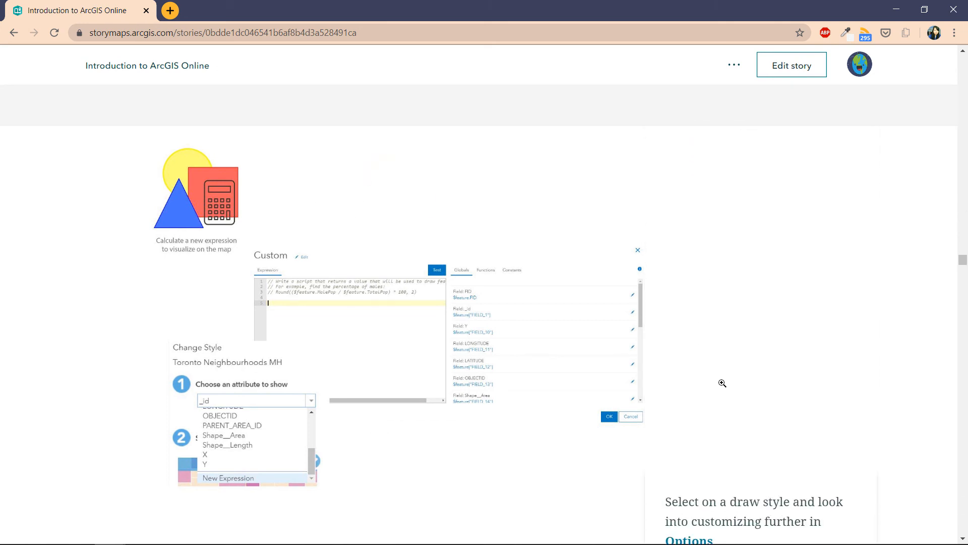
pyautogui.scroll(-3, 722, 384)
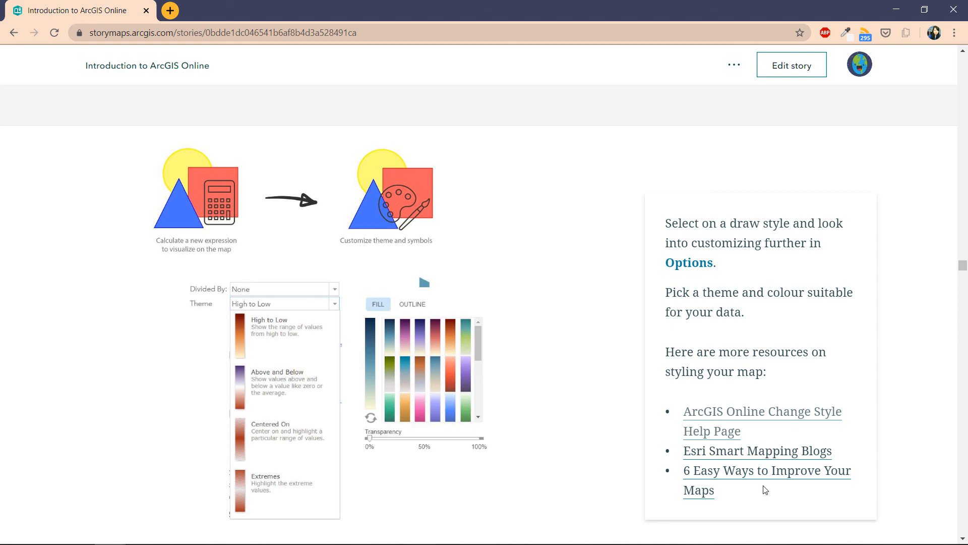
pyautogui.scroll(-4, 764, 485)
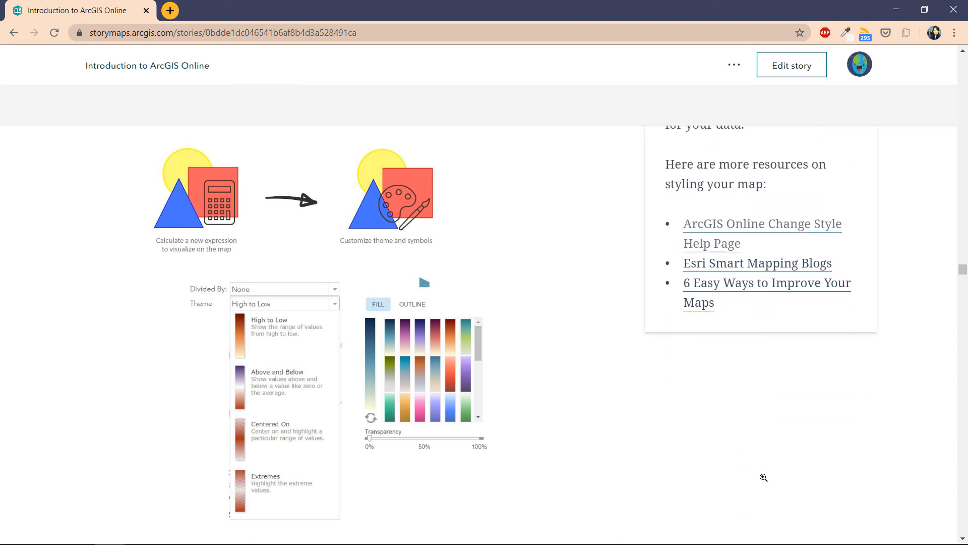
pyautogui.scroll(-5, 764, 477)
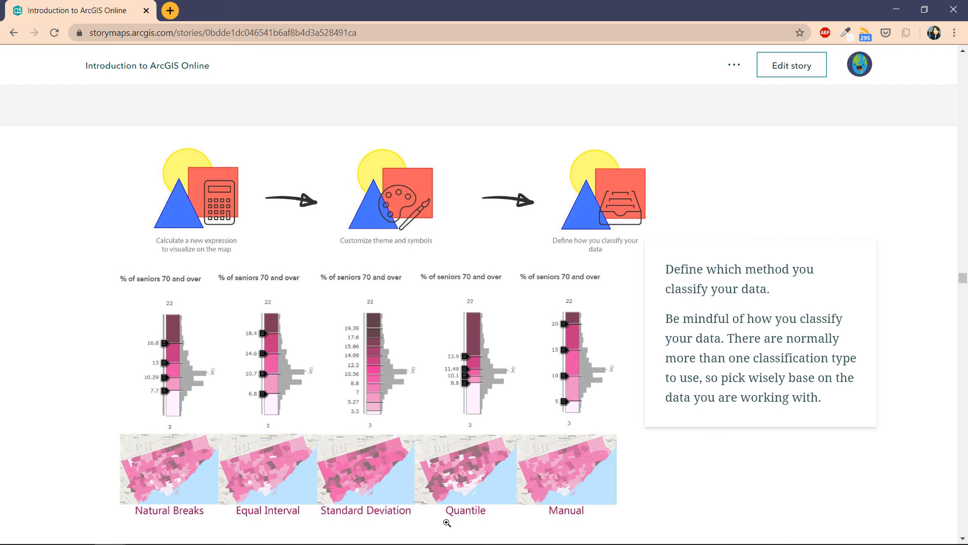
pyautogui.scroll(-4, 447, 522)
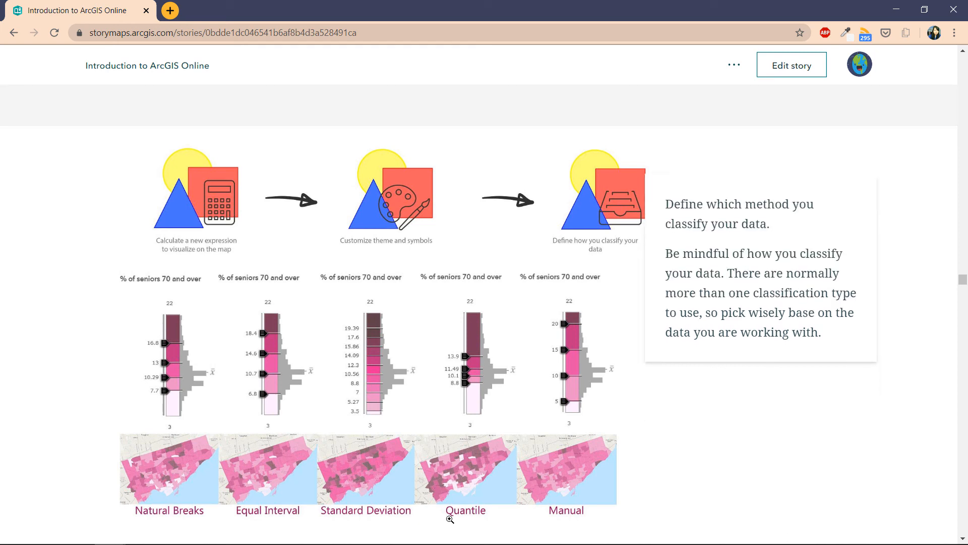